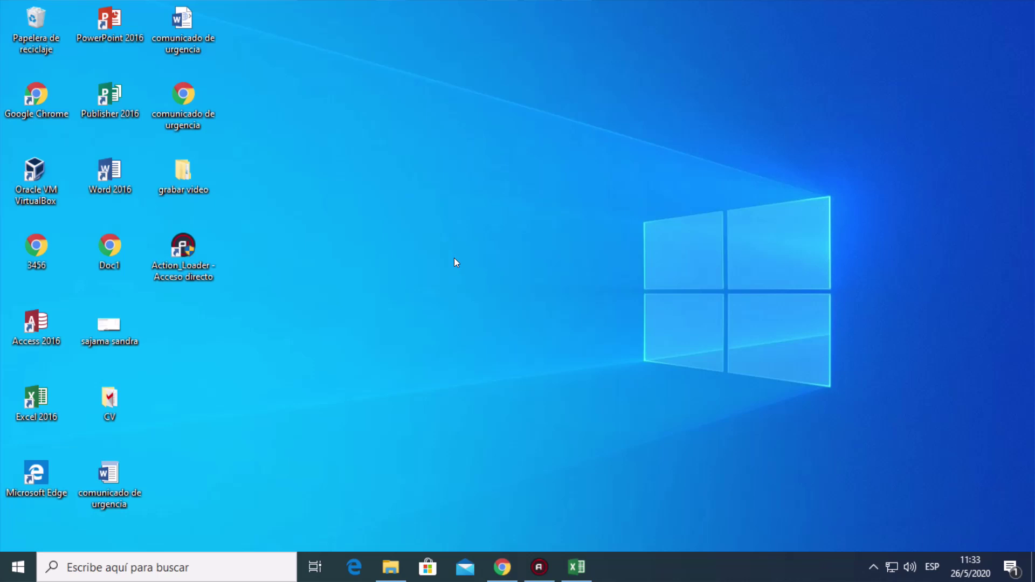
- Switch to the Libro1 workbook in Excel and open the Hoja2 sheet with the logical function notes
left_click(568, 563)
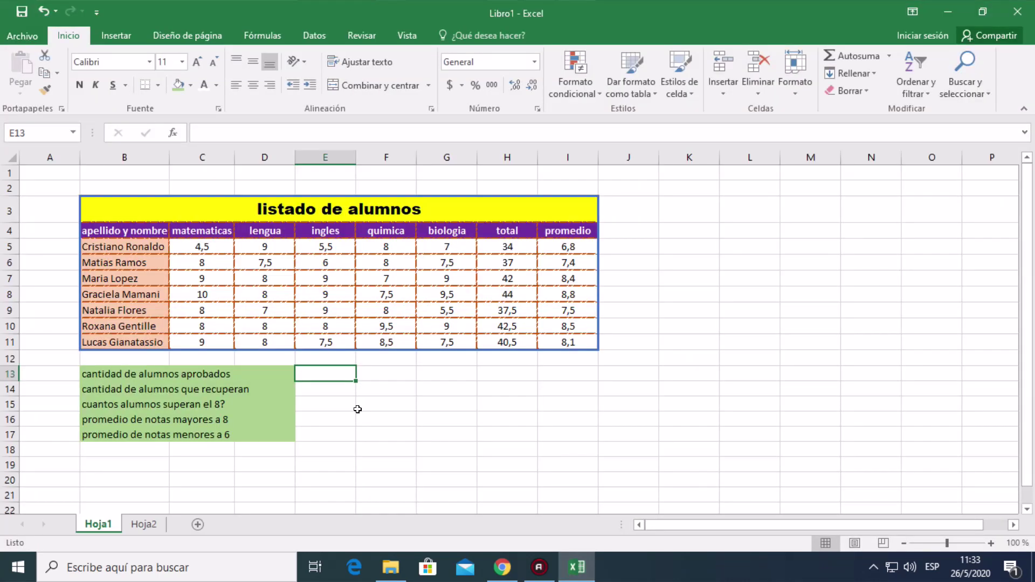
left_click(382, 403)
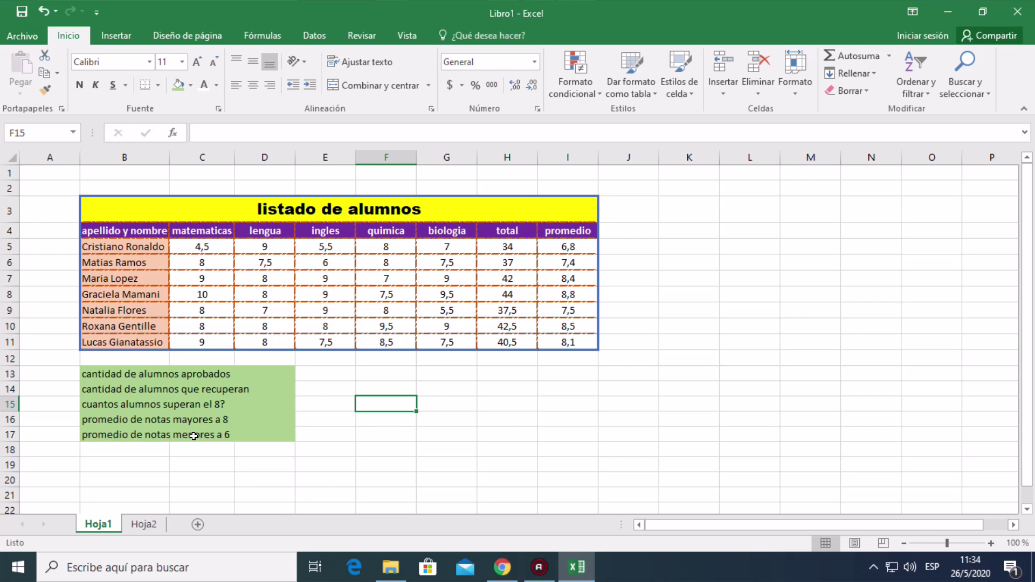
left_click(142, 524)
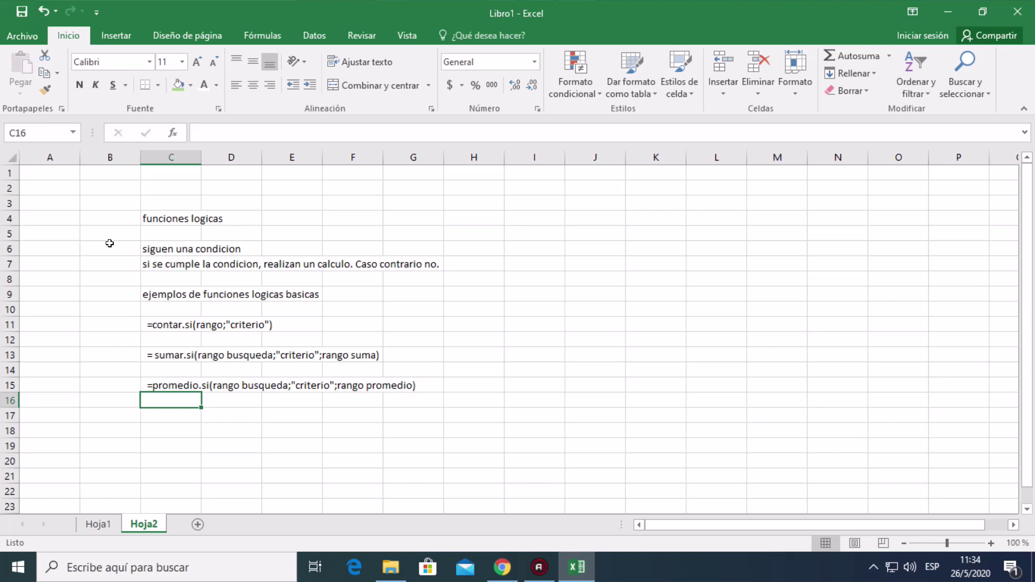
- Fill the contar.si example cells C11:E11 with a light gold colour
left_click_drag(144, 325, 291, 325)
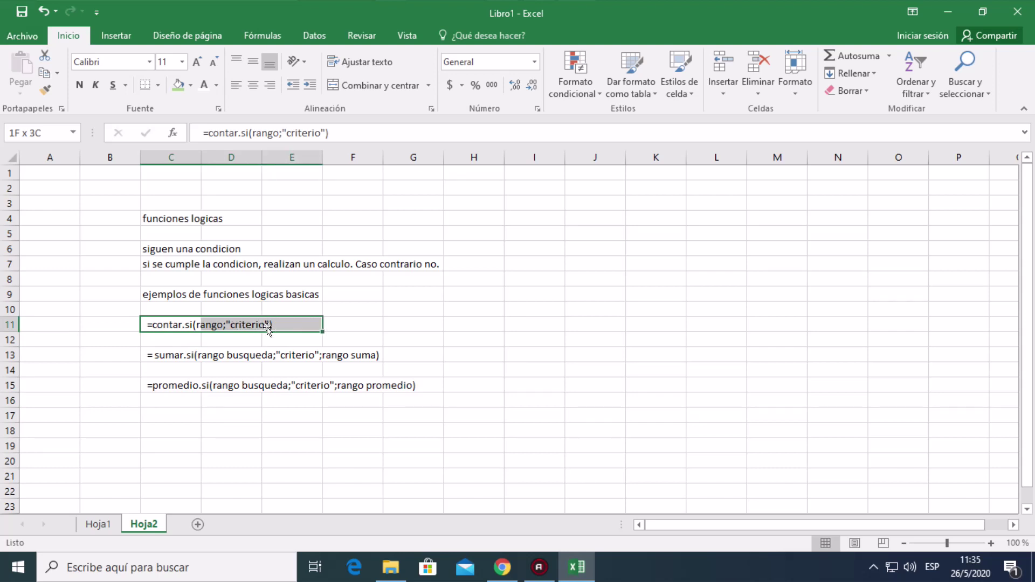
left_click(191, 89)
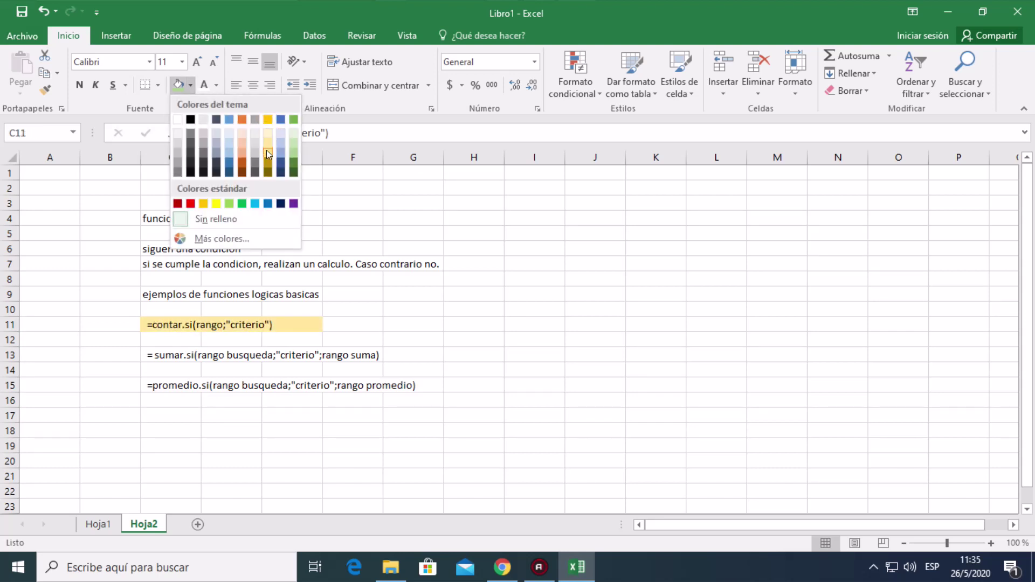
left_click(268, 154)
- Enter the comparison operators "< > =" in cell G11 beside the contar.si example
left_click(409, 324)
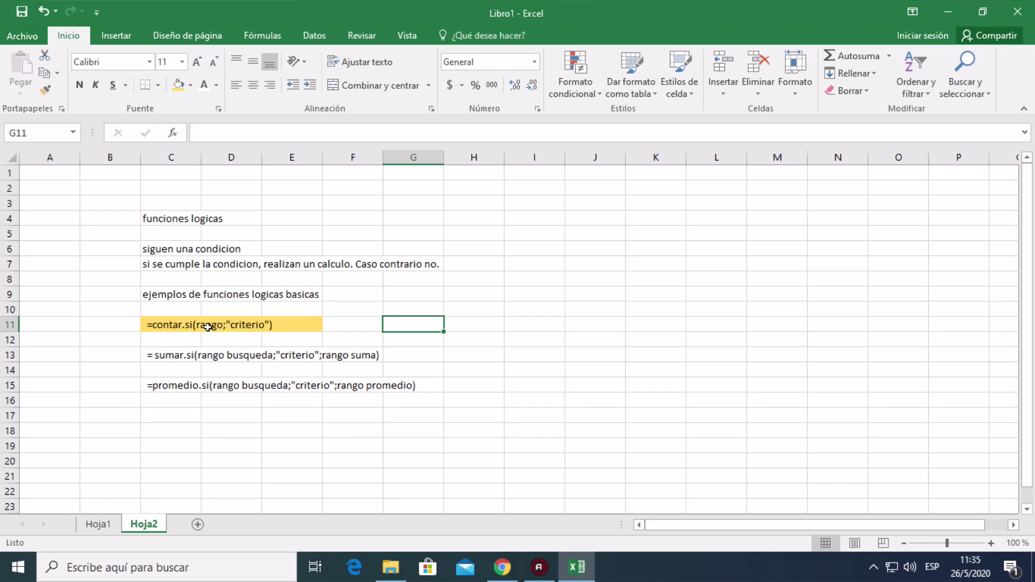
type("<")
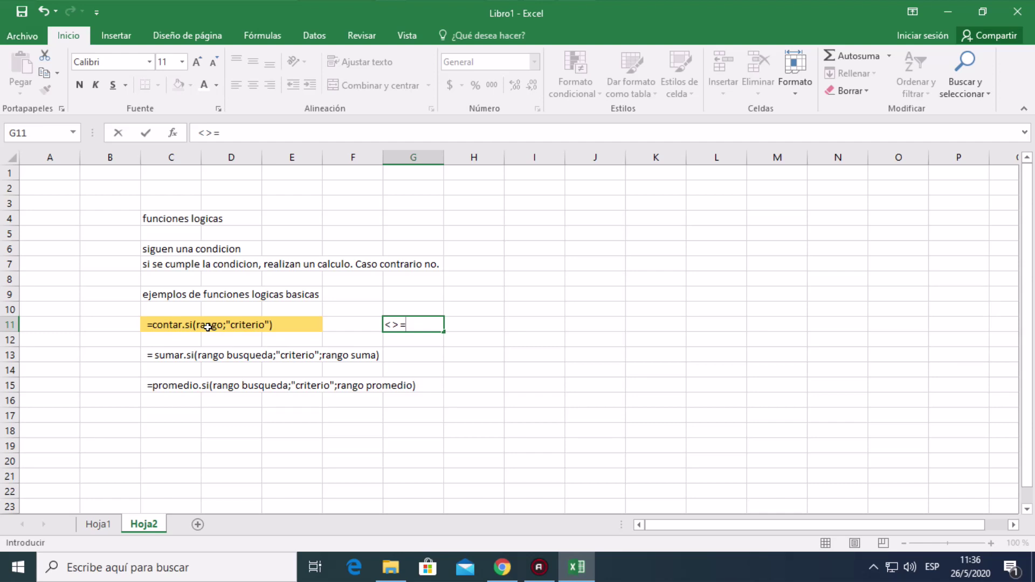
key("Return")
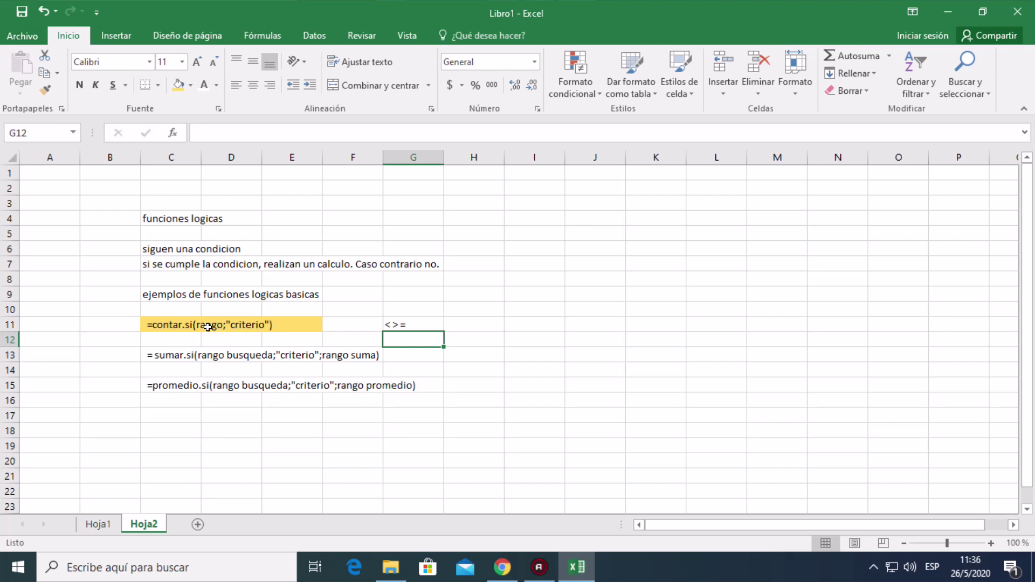
- Fill the sumar.si example cells C13:F13 with a light green colour
left_click(167, 356)
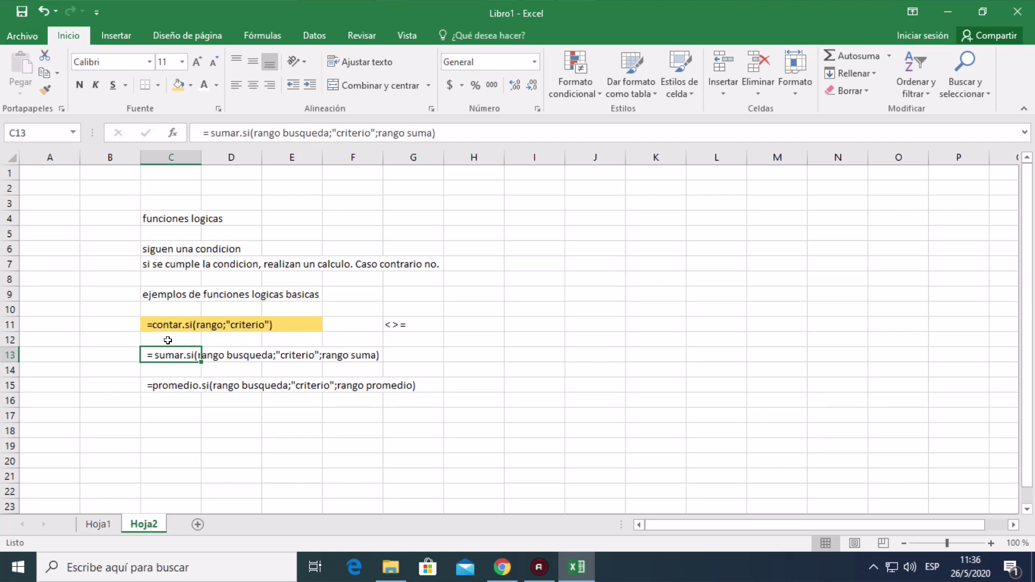
left_click_drag(167, 356, 345, 356)
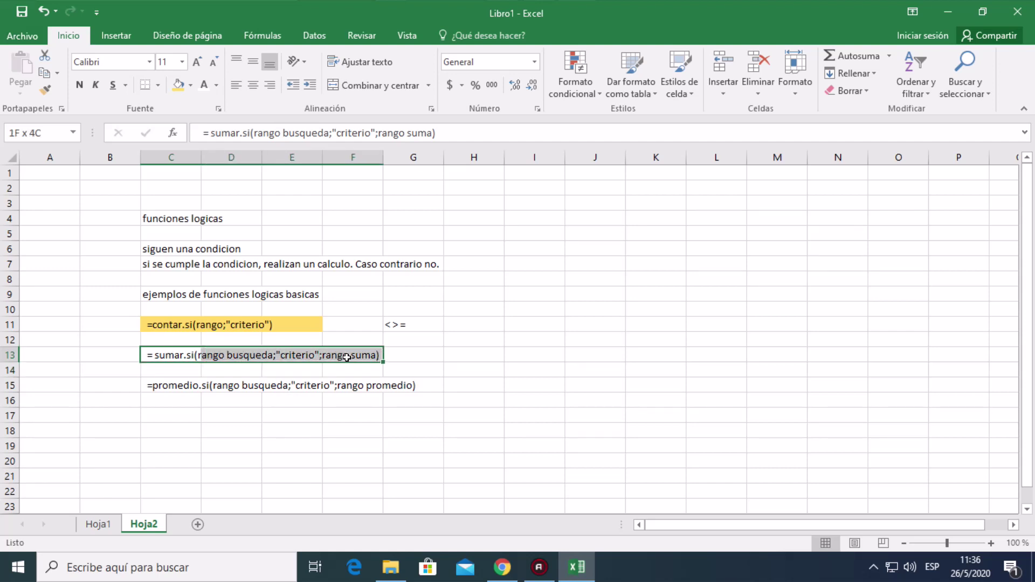
left_click(193, 85)
left_click(295, 138)
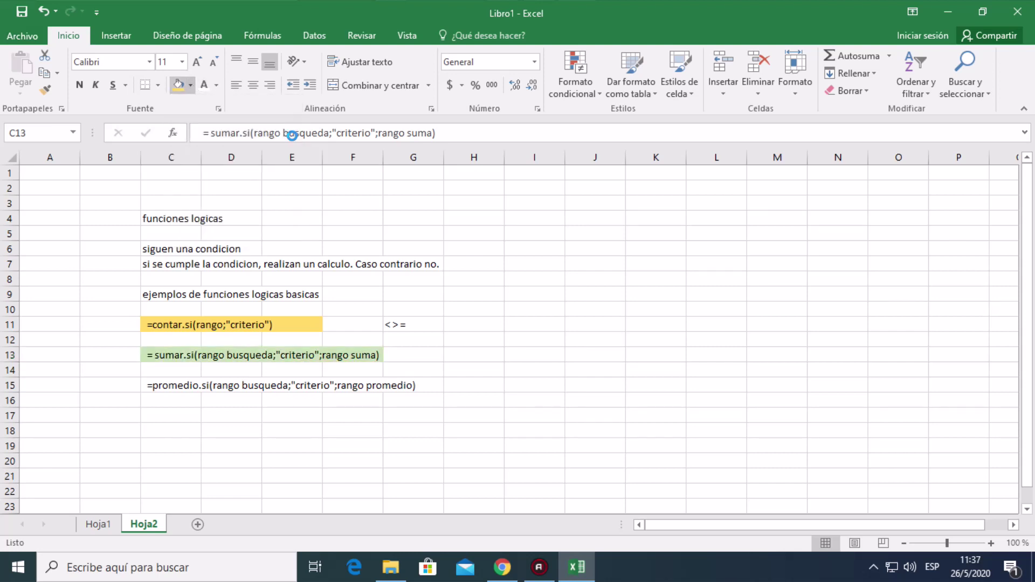
left_click(424, 357)
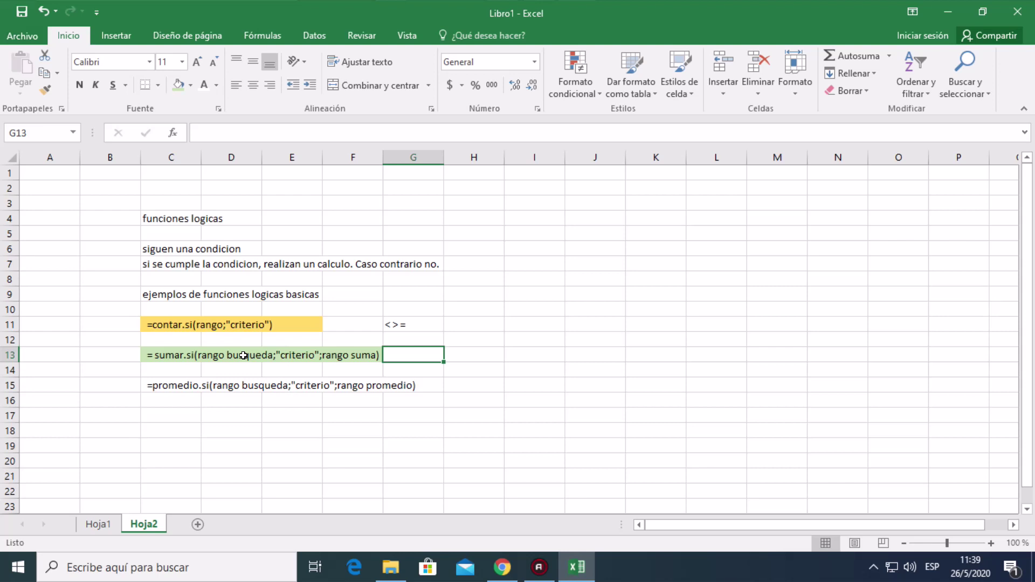
- Fill the promedio.si example cells C15:G15 with a light orange colour
left_click_drag(202, 386, 404, 386)
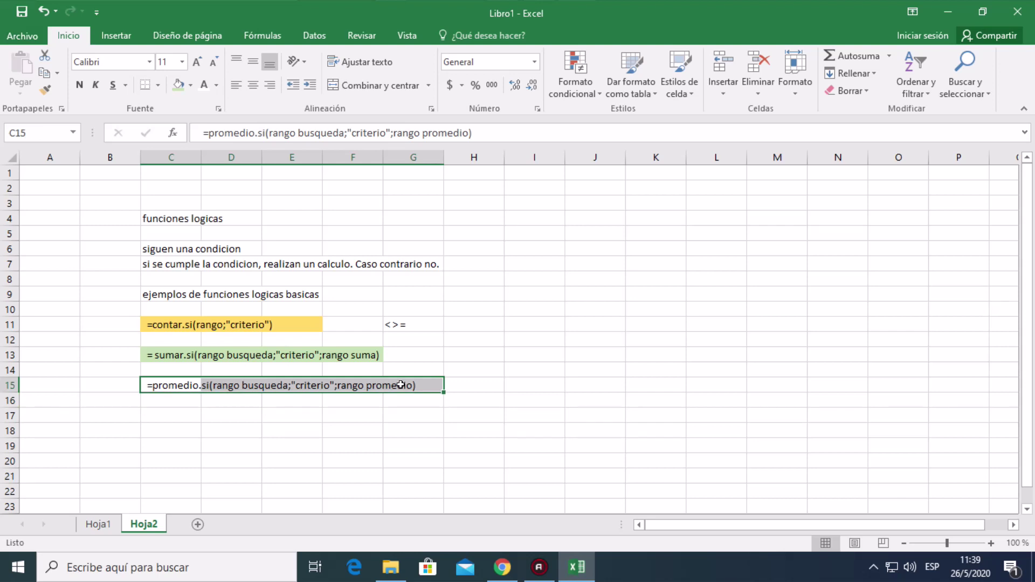
left_click(190, 85)
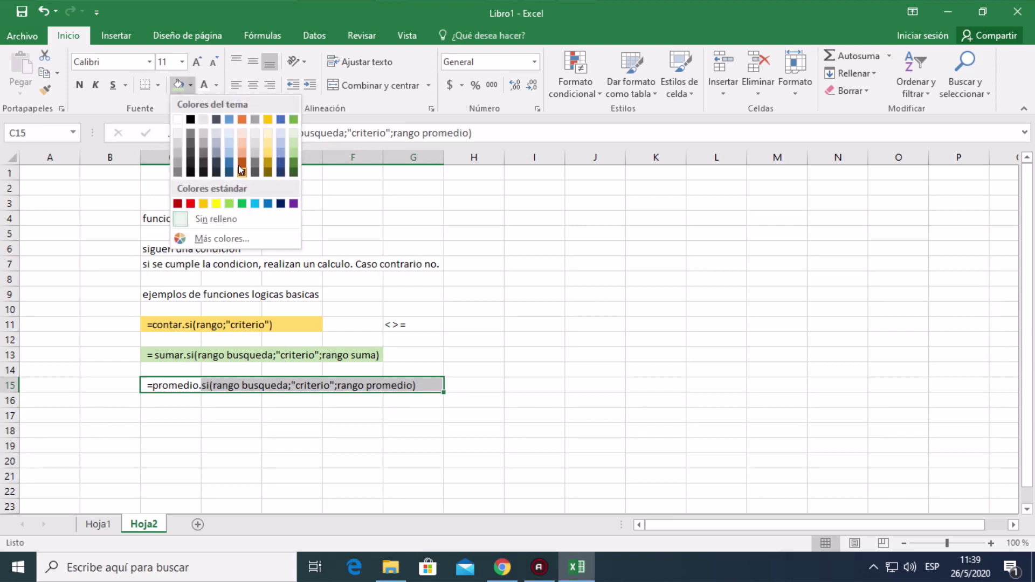
left_click(242, 142)
left_click(339, 414)
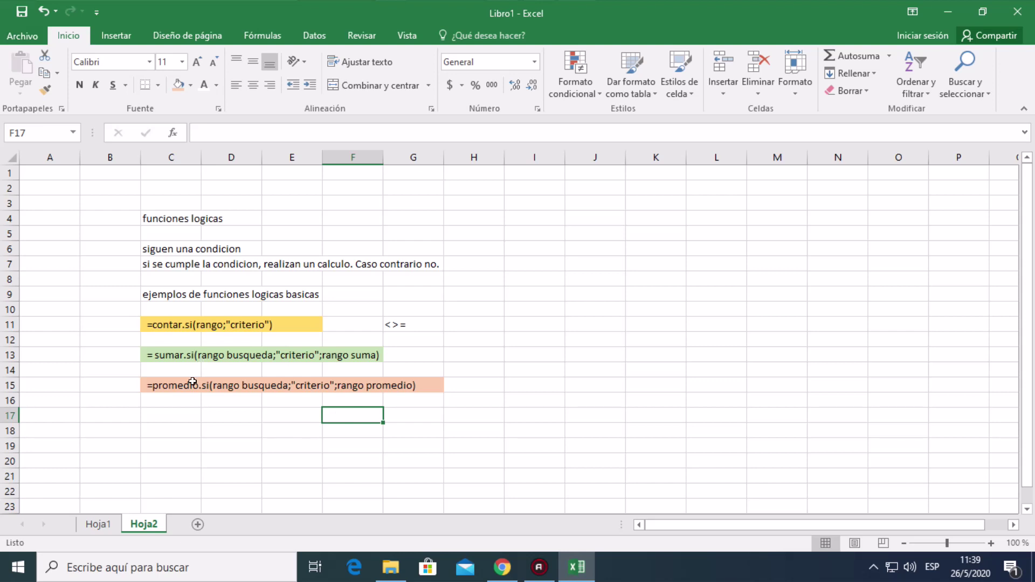
- Format the comparison operators in G11 as bold Arial Black at size 18
left_click(394, 323)
left_click(78, 84)
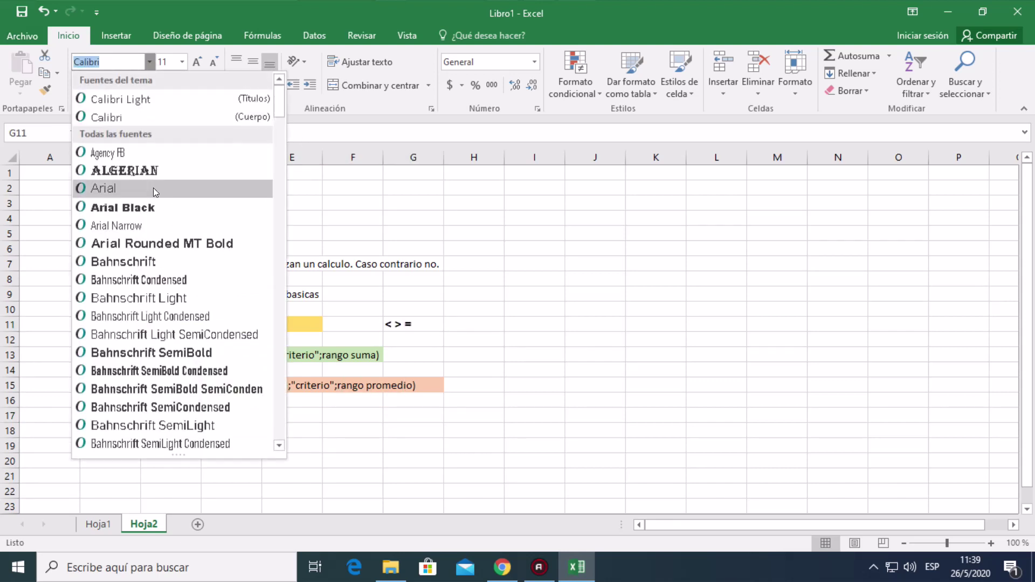
left_click(139, 201)
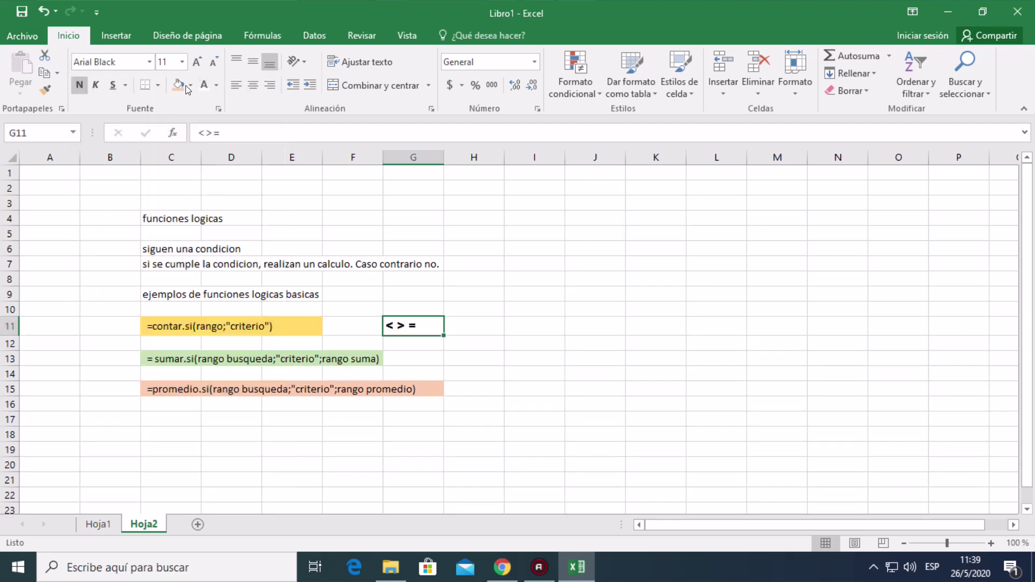
left_click(182, 61)
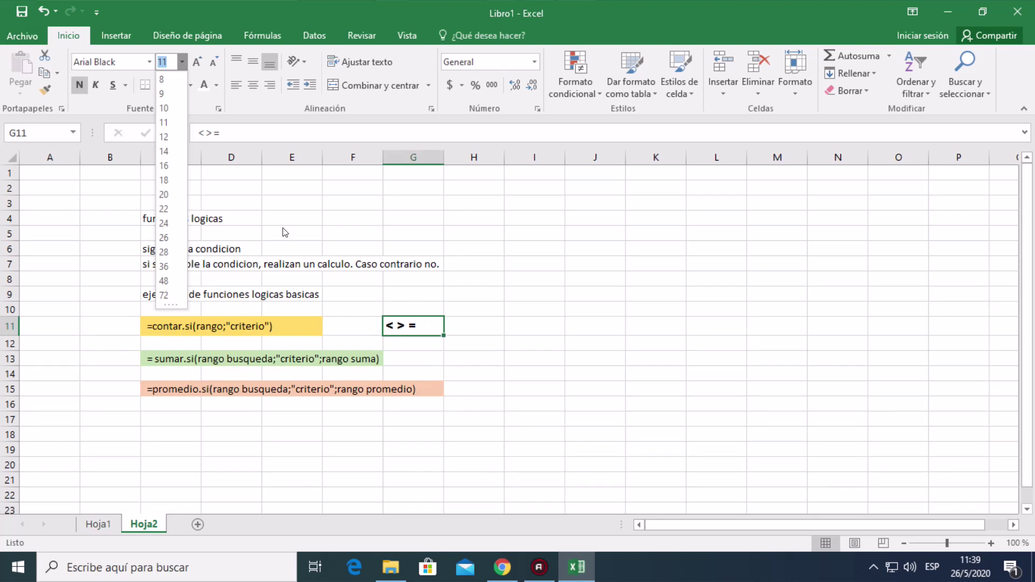
left_click(174, 180)
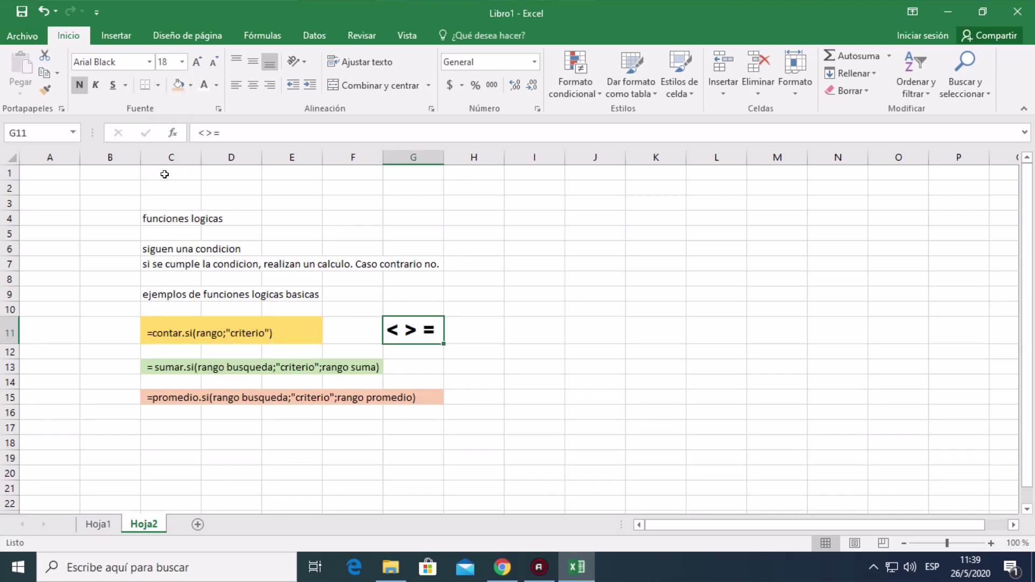
left_click(486, 346)
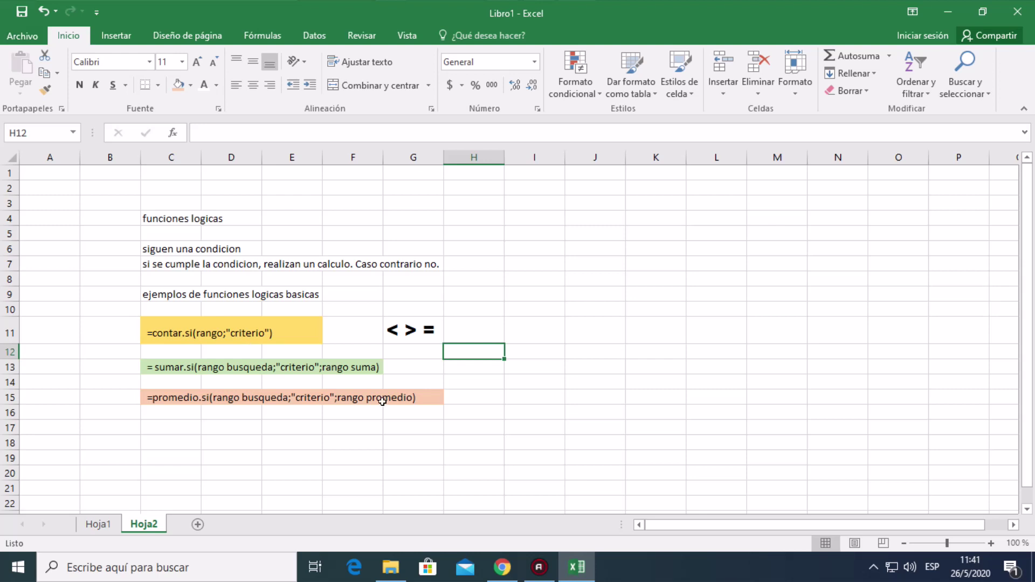
- Center the contar.si text in C11 horizontally, try middle and top vertical alignment, and set it back to bottom alignment
left_click(188, 334)
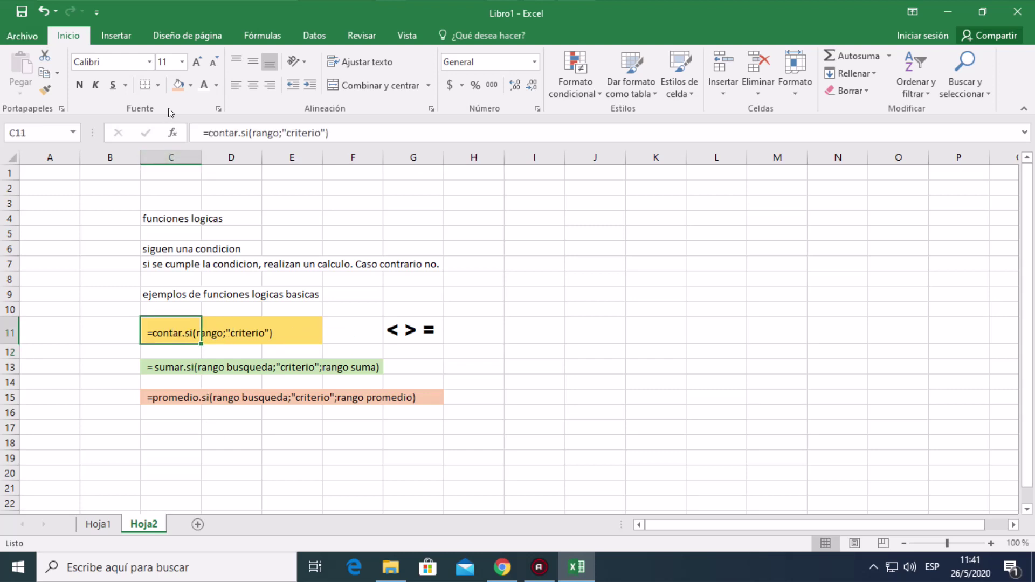
left_click(253, 84)
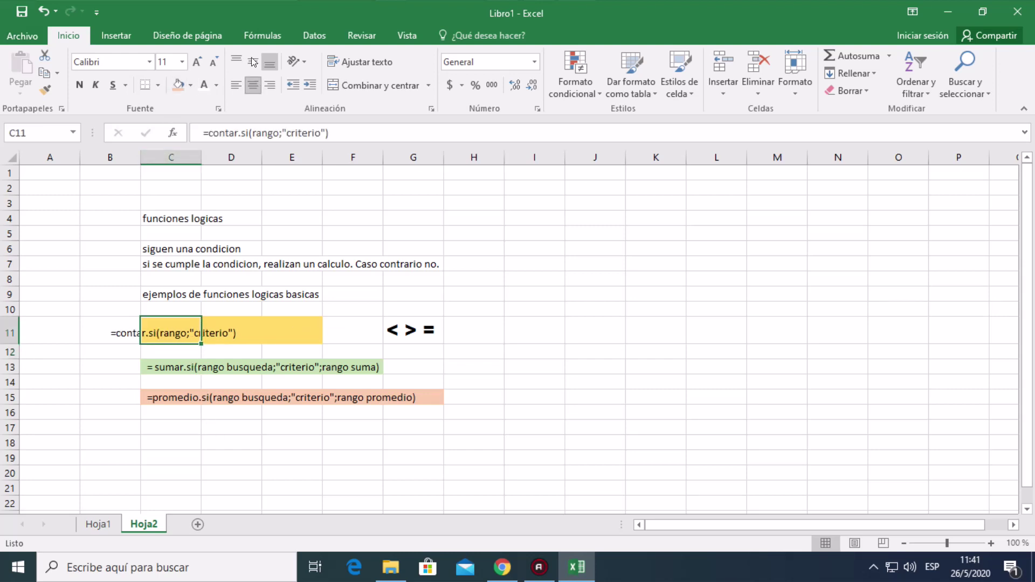
left_click(252, 60)
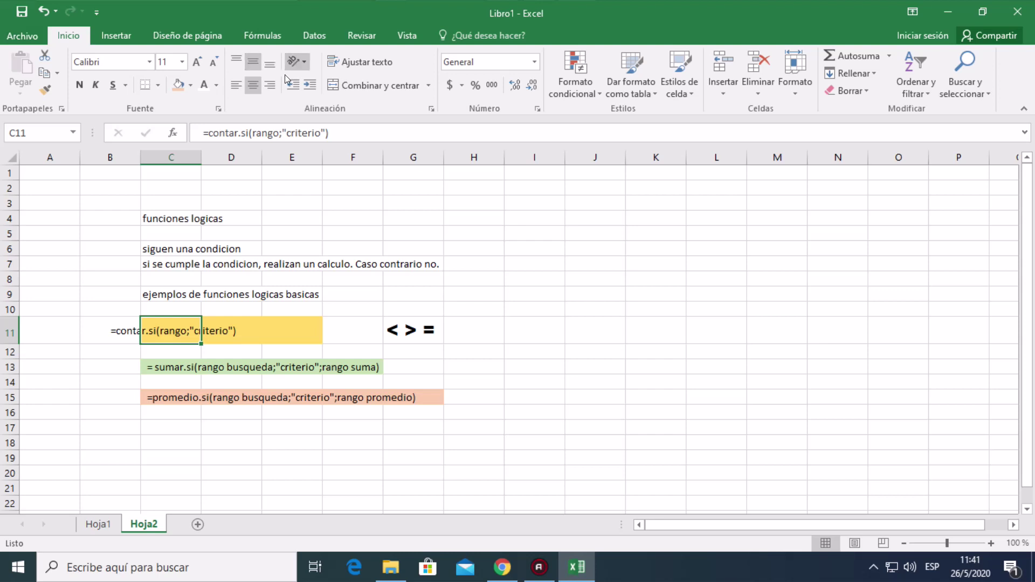
left_click(233, 61)
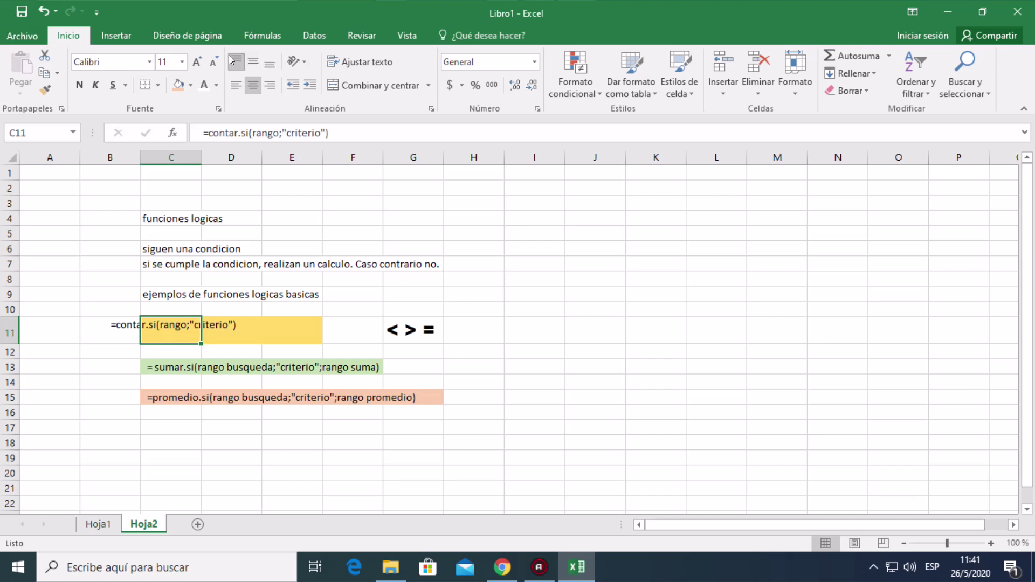
left_click(272, 62)
left_click(315, 213)
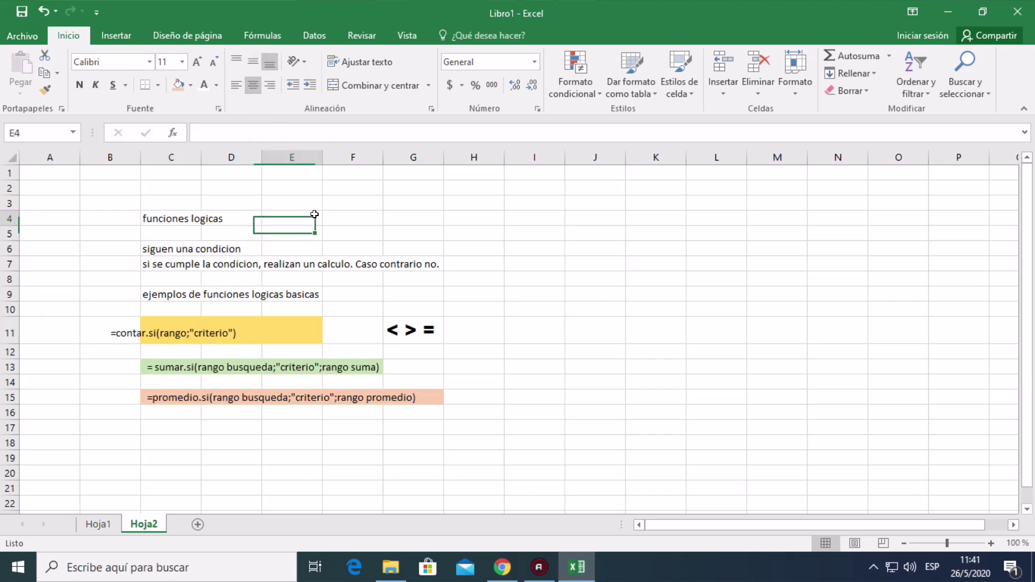
- On Hoja1, enter =contar.si(I5:I11;">7") in E13 to count the passing students from the promedio column
left_click(110, 526)
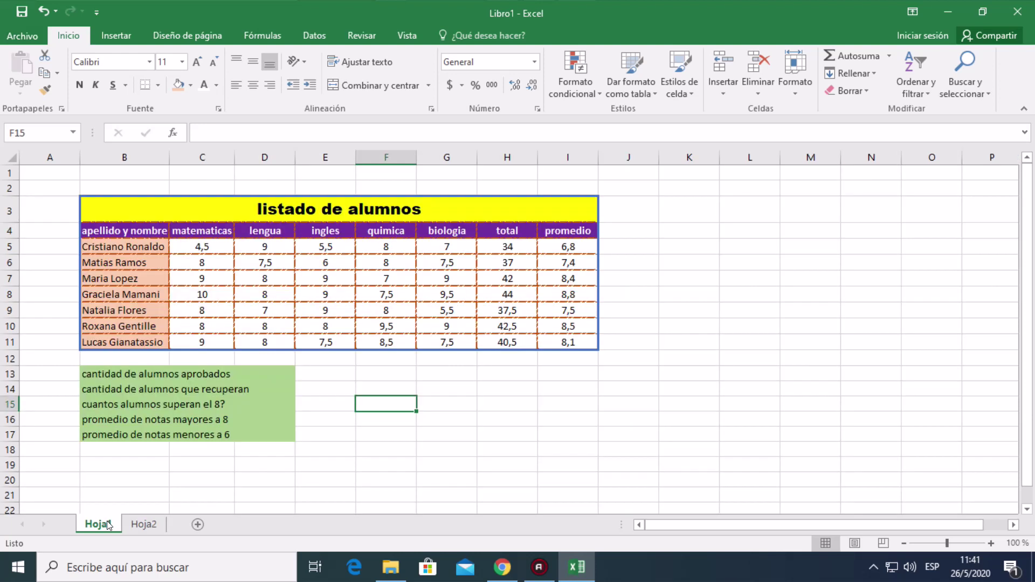
left_click(325, 373)
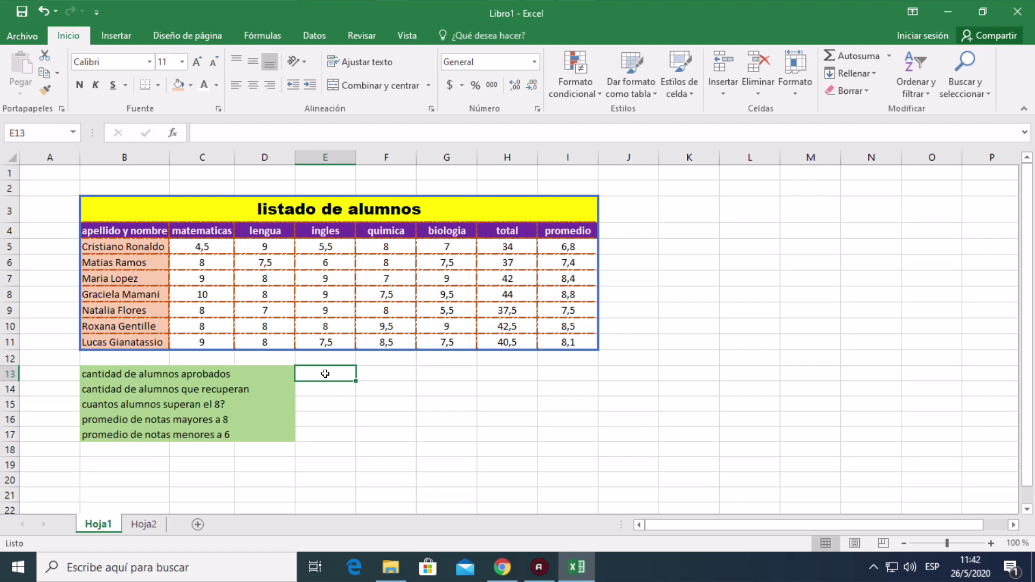
type("=")
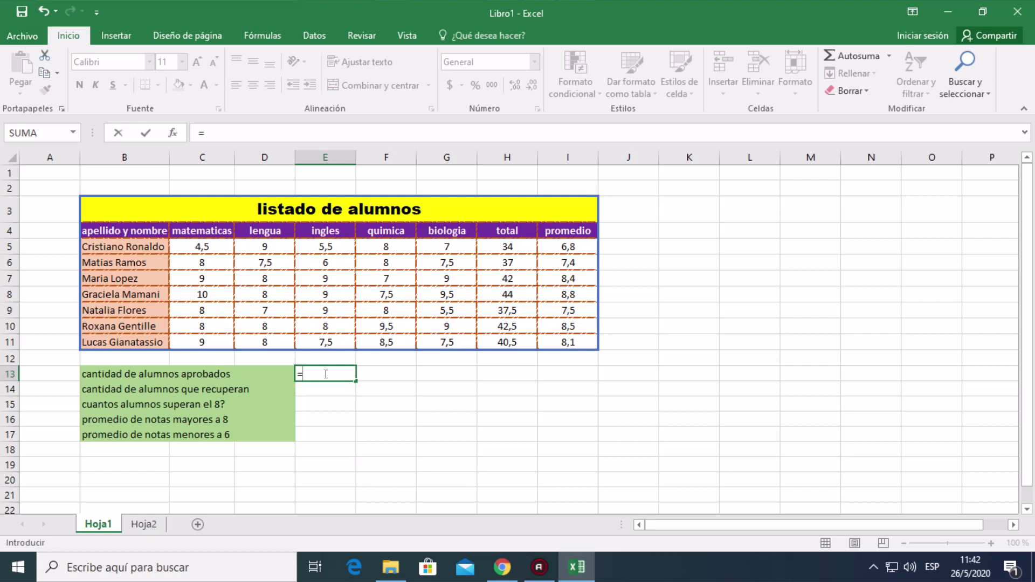
type("con")
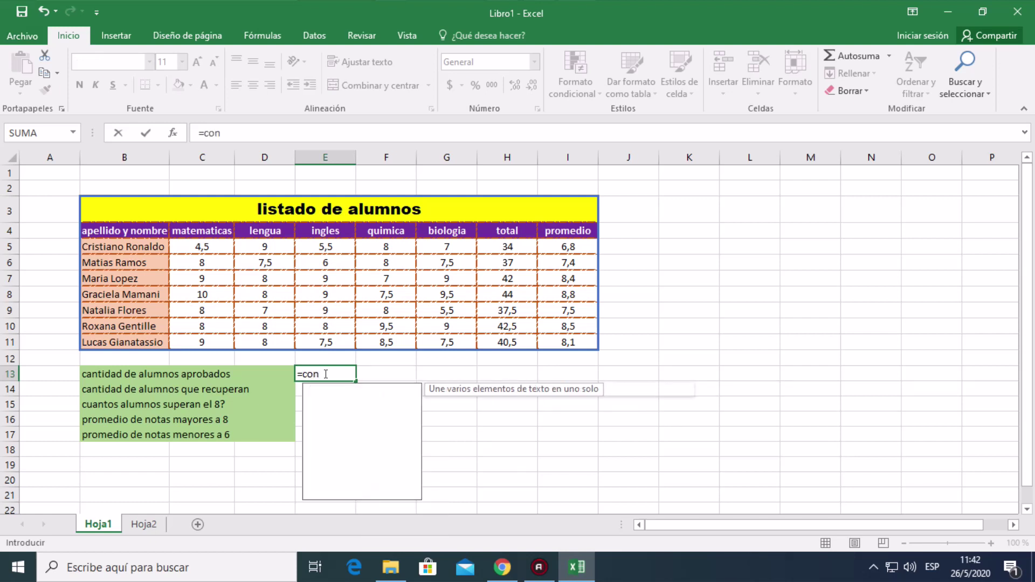
type("tar.")
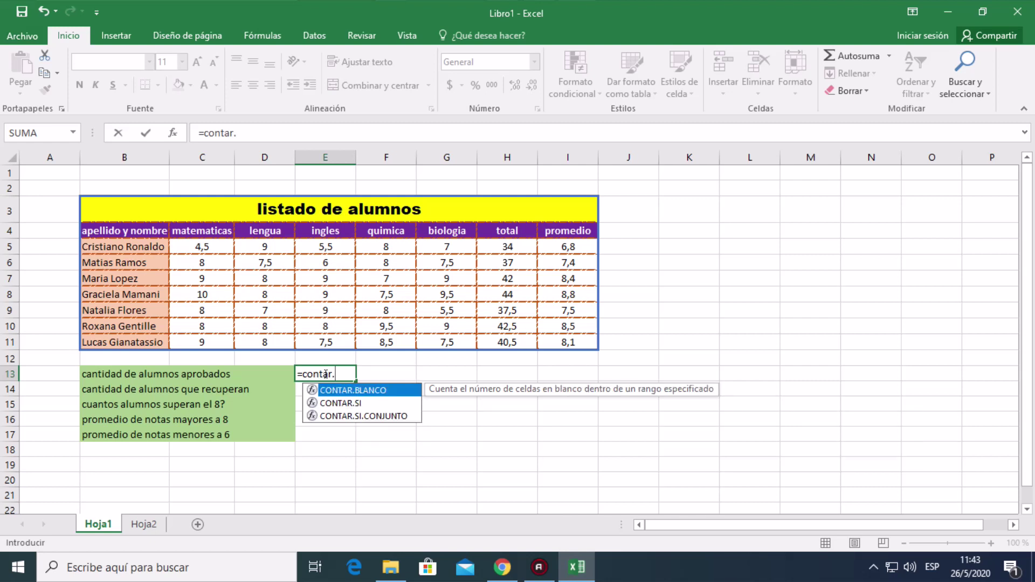
type("si")
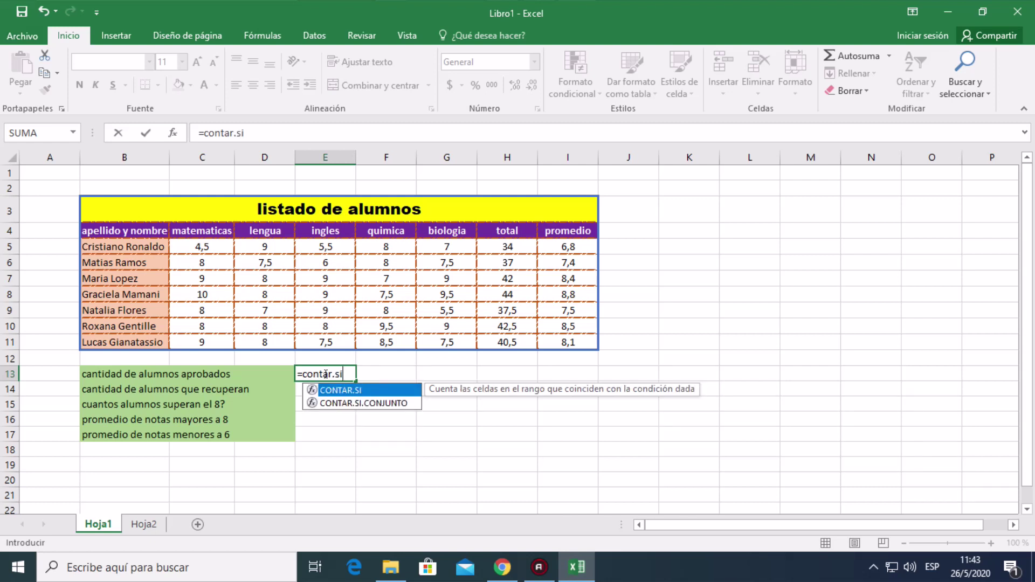
type("(")
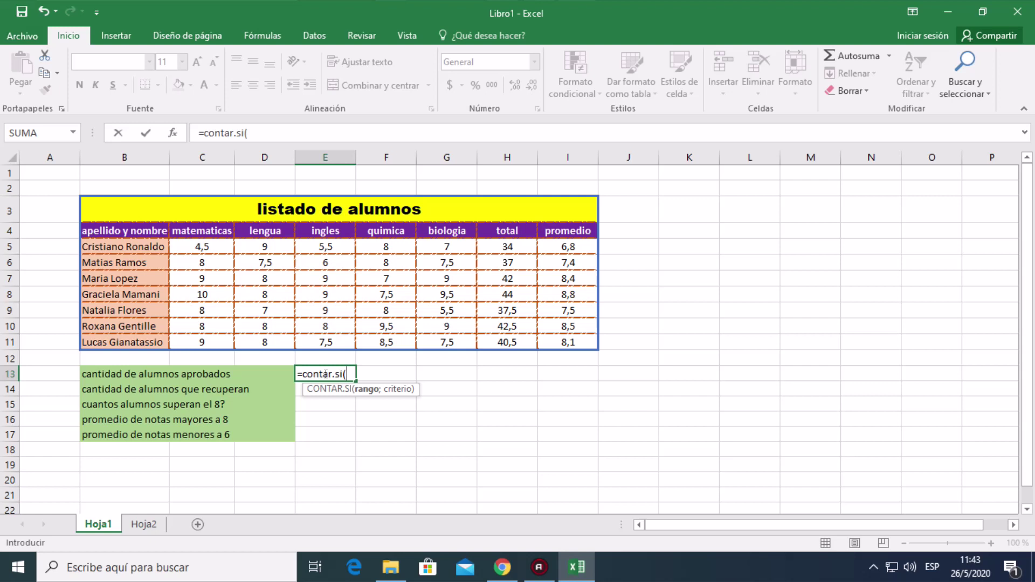
left_click(569, 245)
left_click_drag(569, 245, 574, 343)
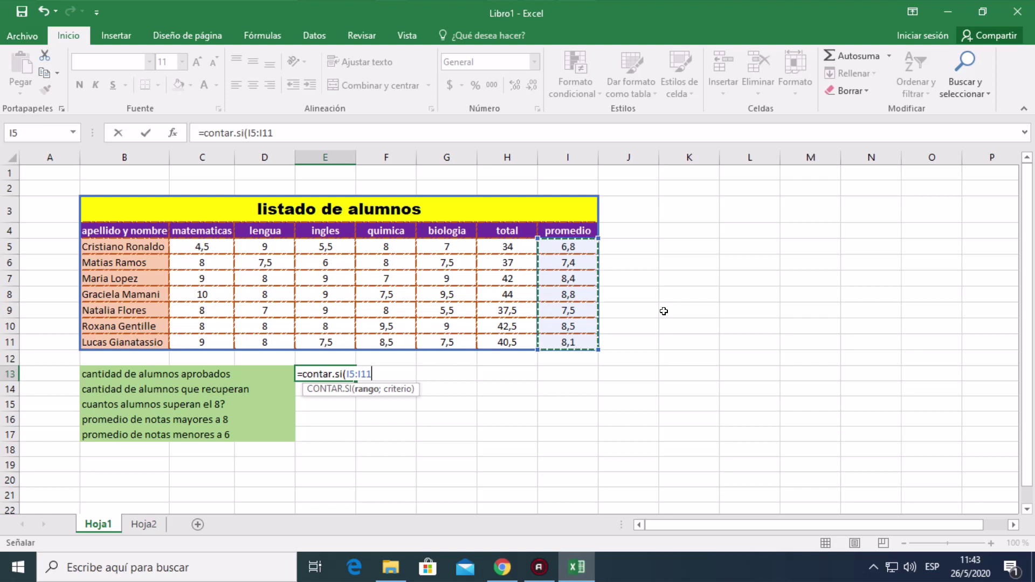
type(";\">")
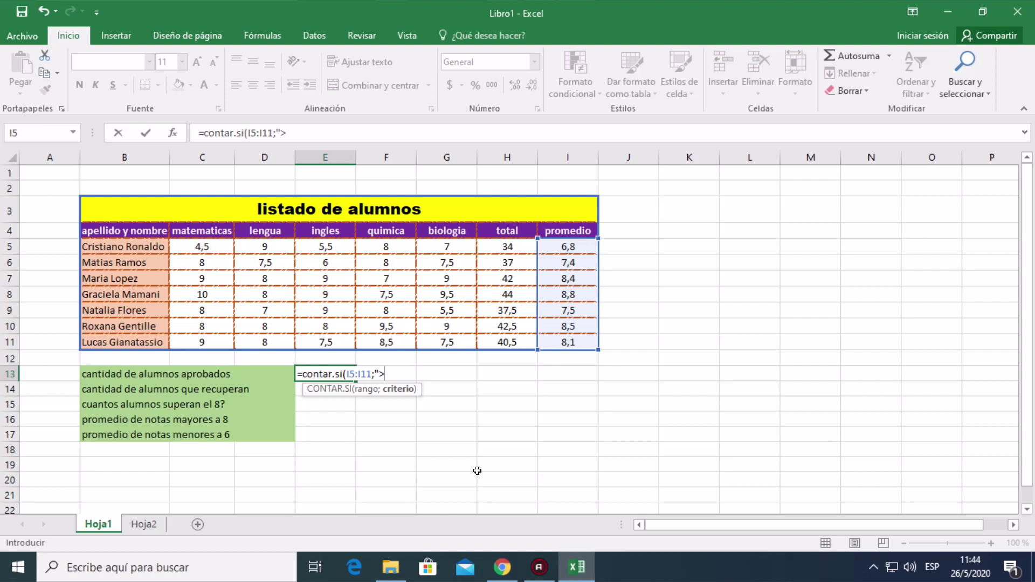
type("7\")")
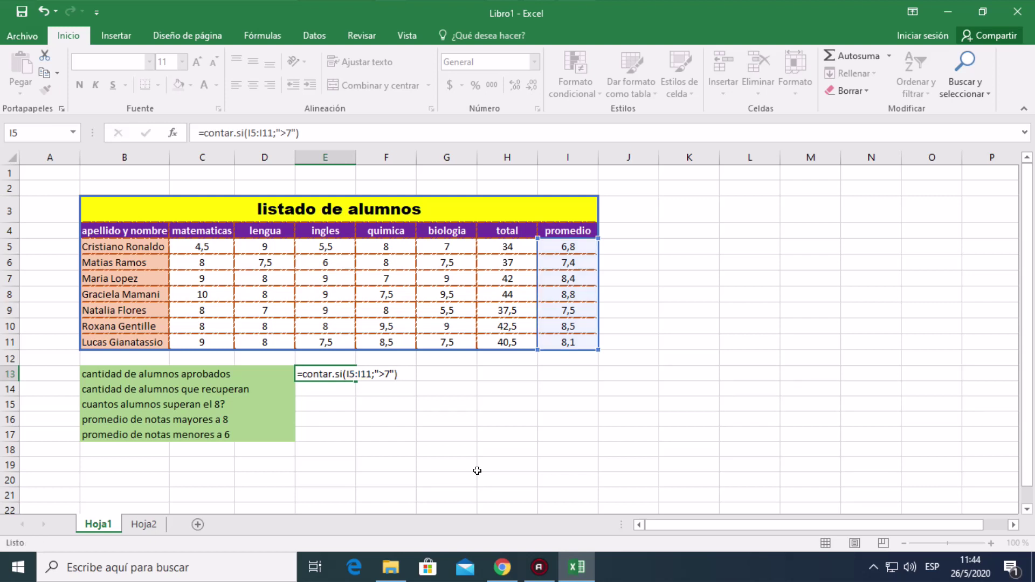
- Commit the contar.si formula in E13 and reopen it to examine its range and criterion
key("Return")
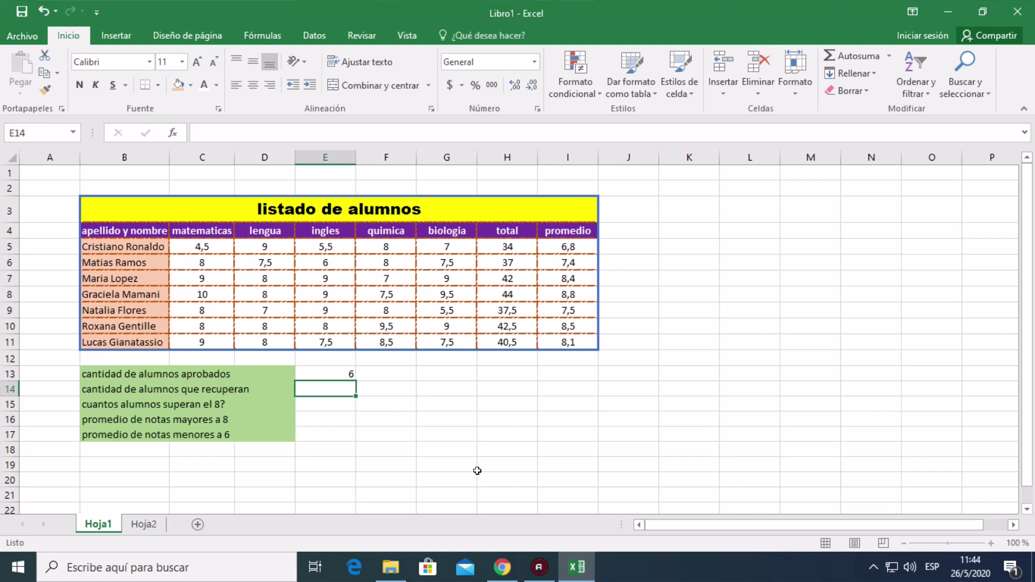
left_click(327, 372)
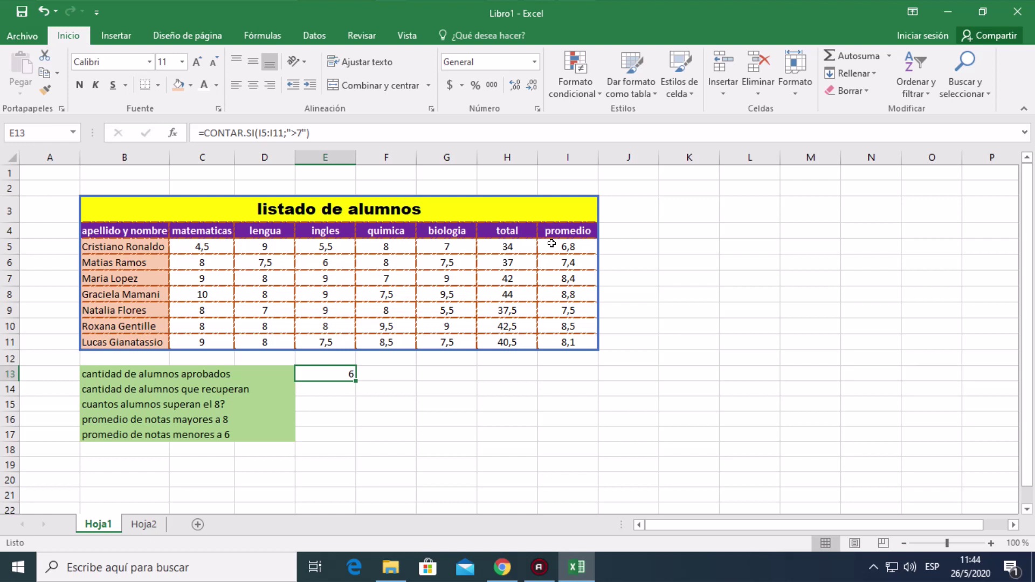
left_click(509, 399)
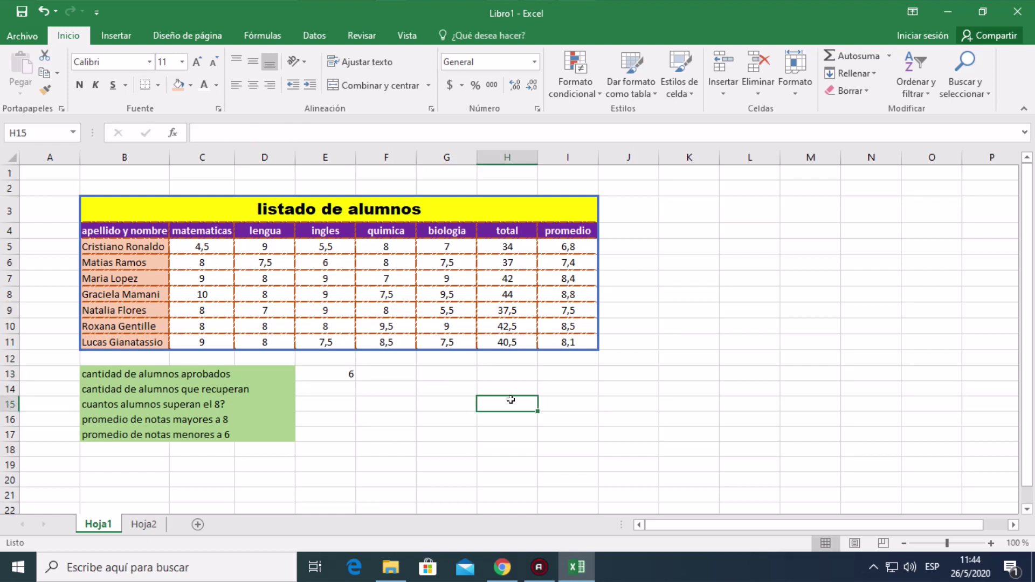
key("Left")
key("Left")
key("Left")
key("Up")
key("Up")
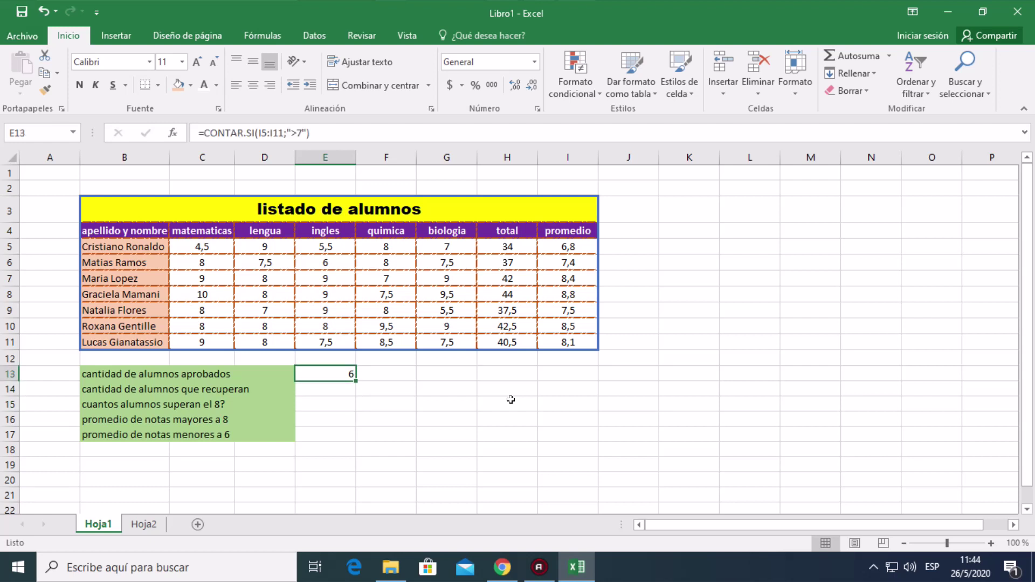
left_click(333, 134)
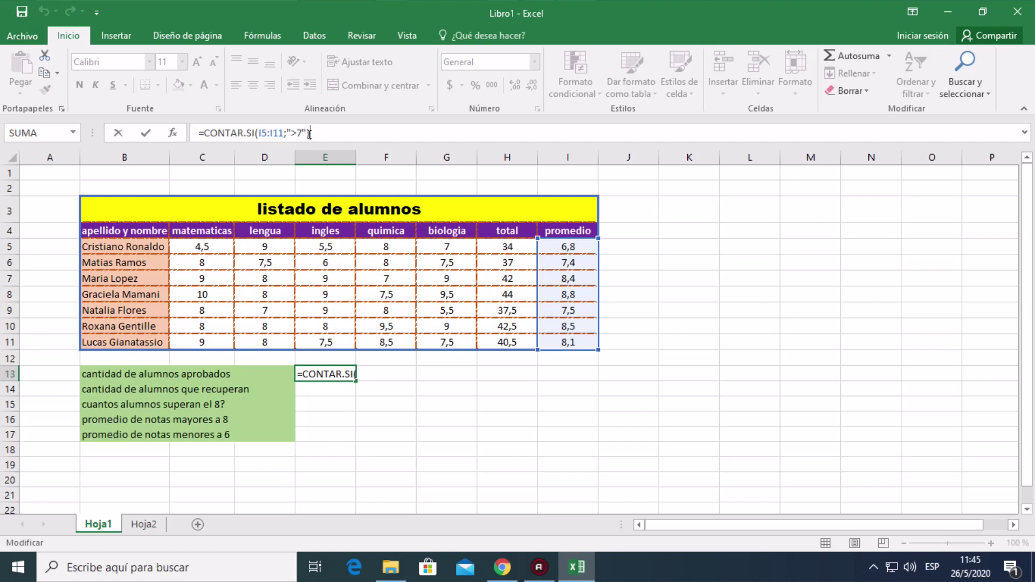
key("Return")
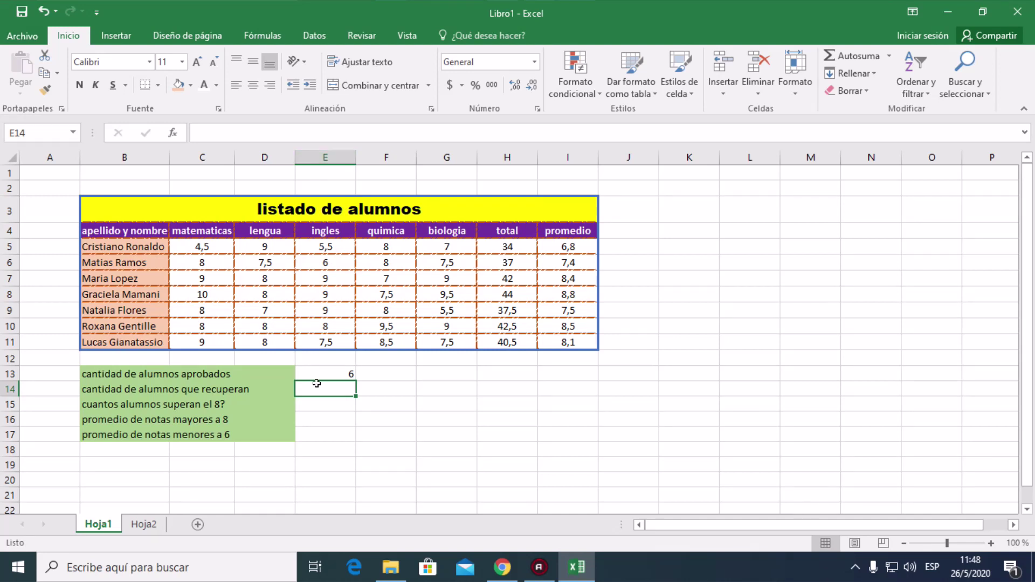
- Enter =contar.si(I5:I11;"<7") in E14 to count the students who must retake, based on the promedio column
type("=")
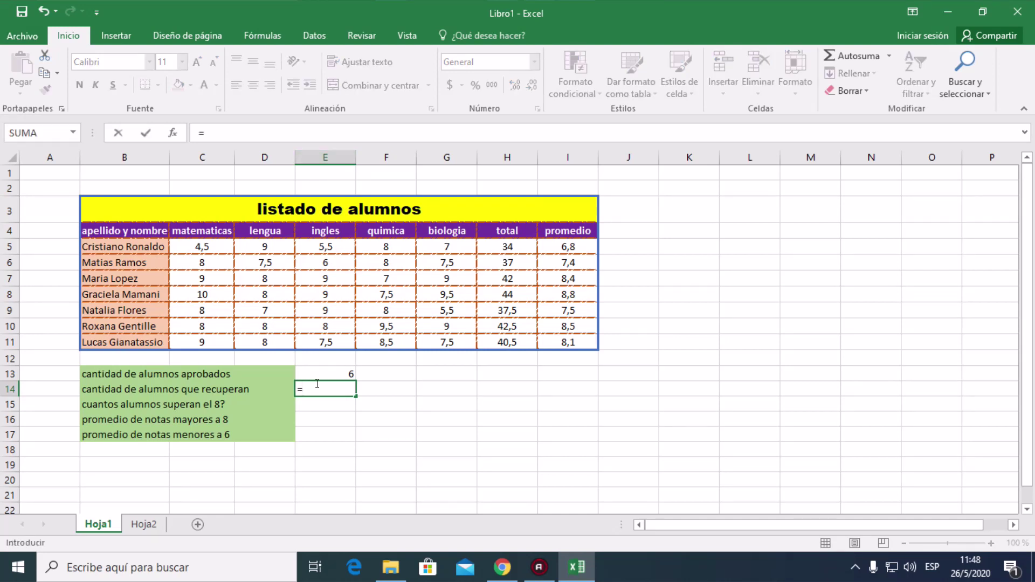
type("con")
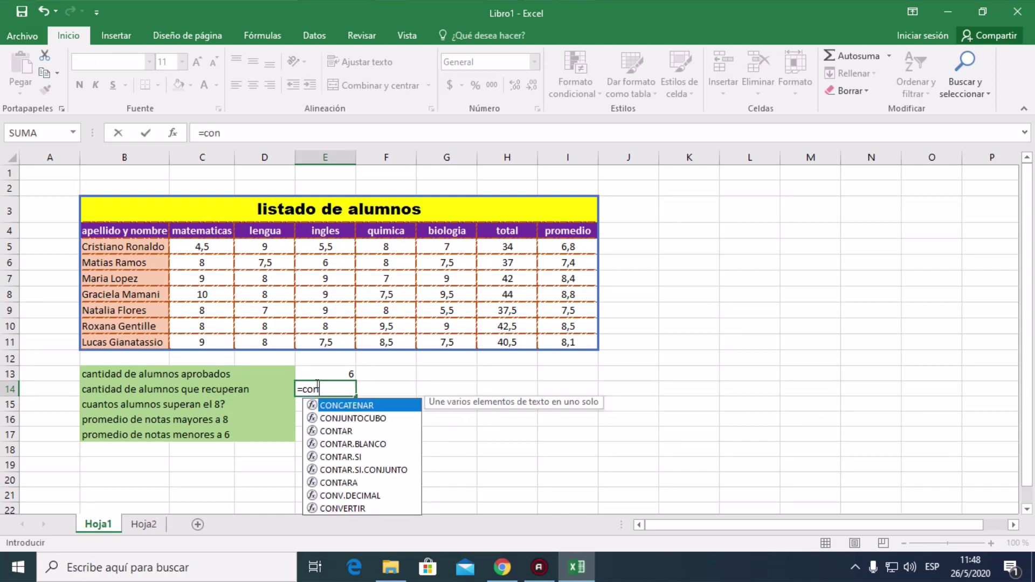
type("tar")
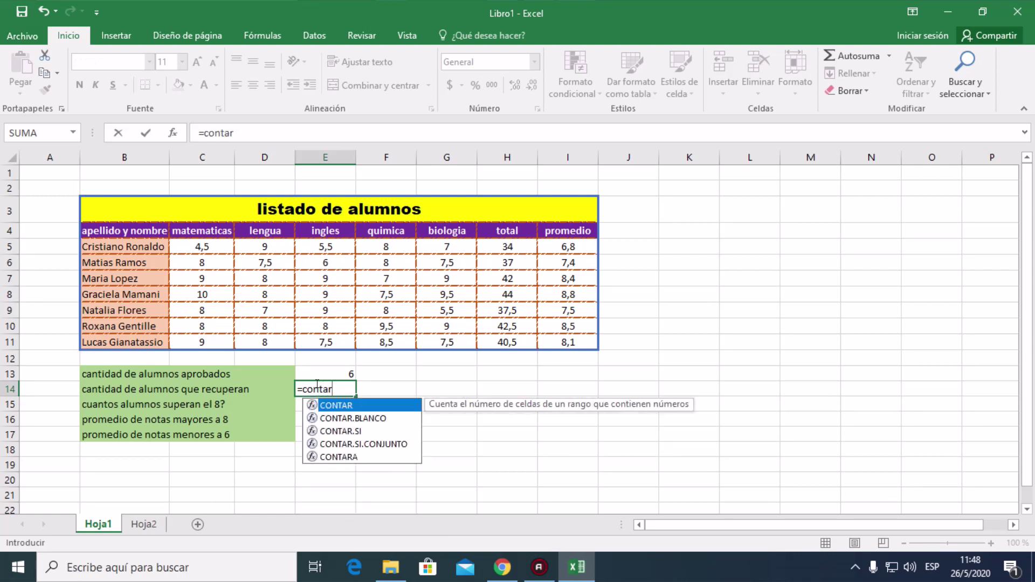
type(".si")
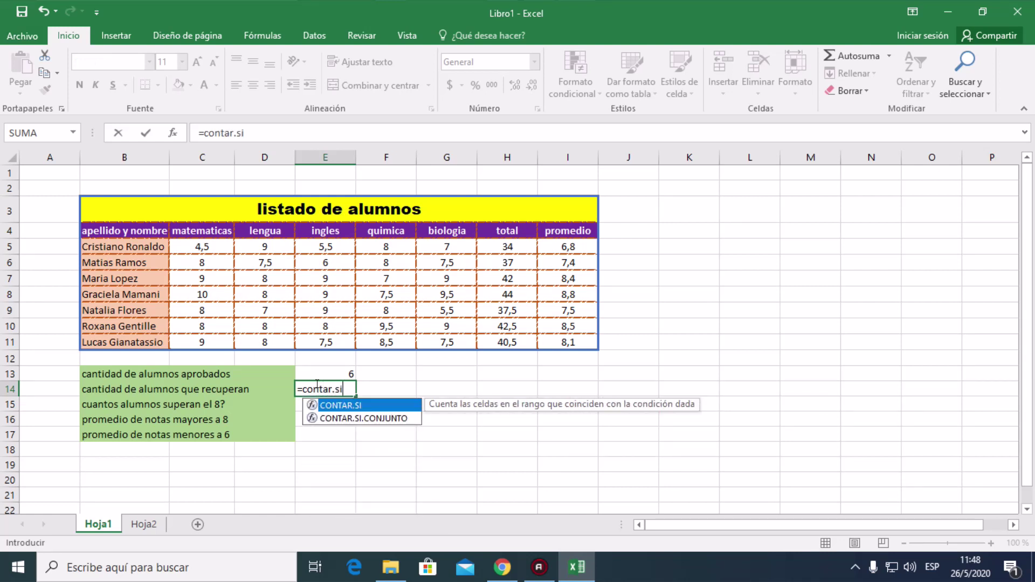
type("(")
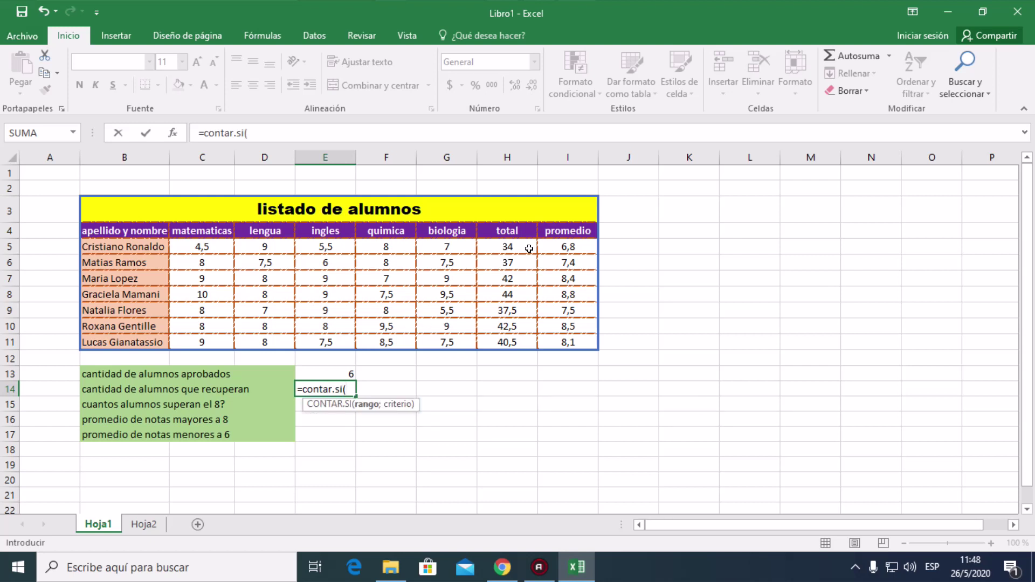
left_click_drag(550, 246, 557, 334)
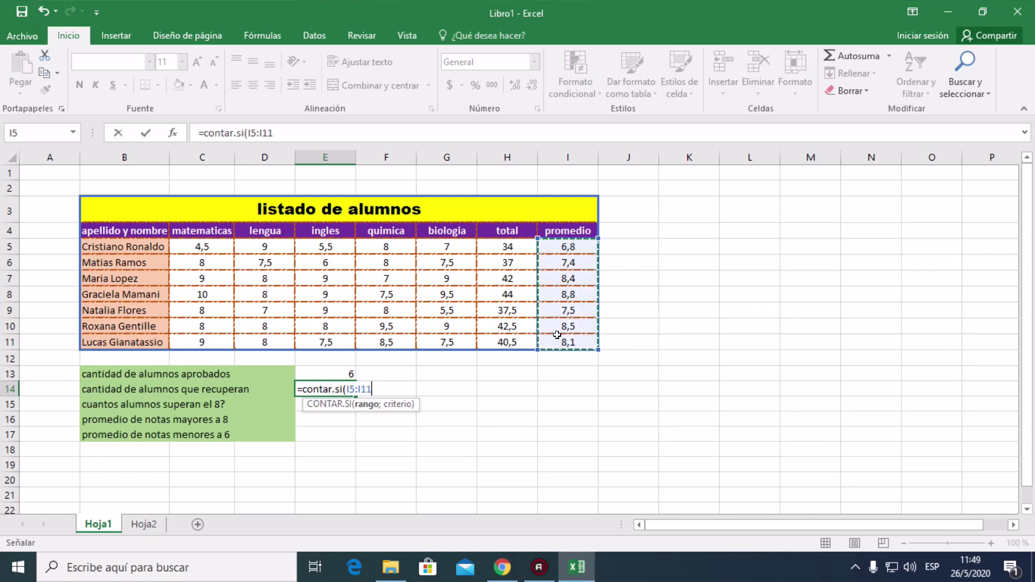
type(";")
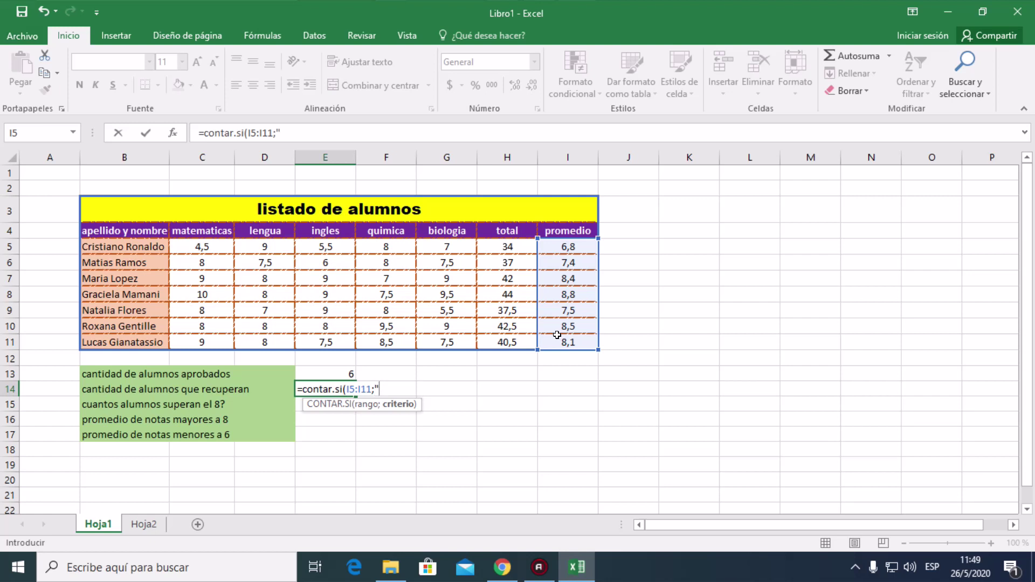
type("\"<7\")")
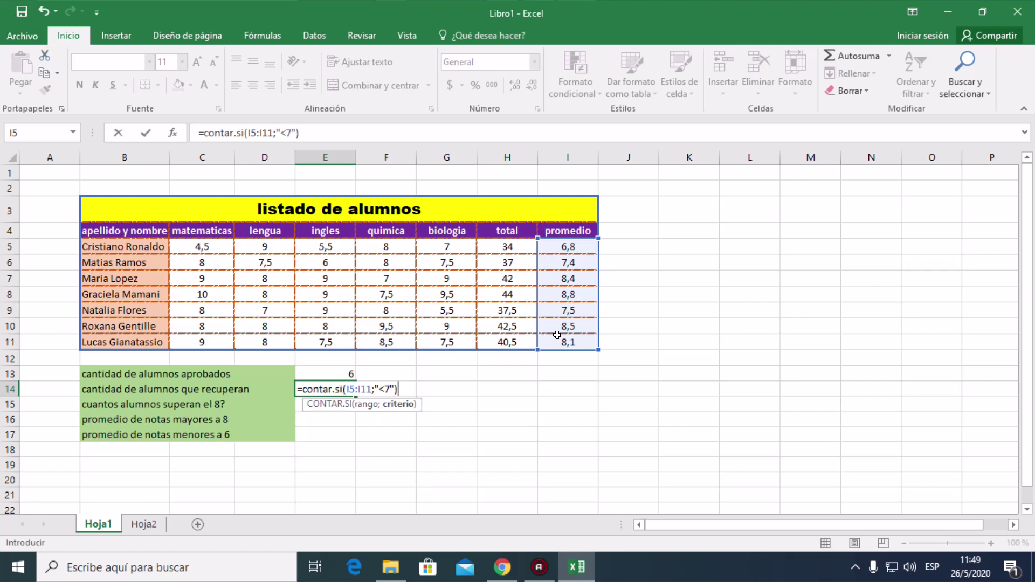
key("Return")
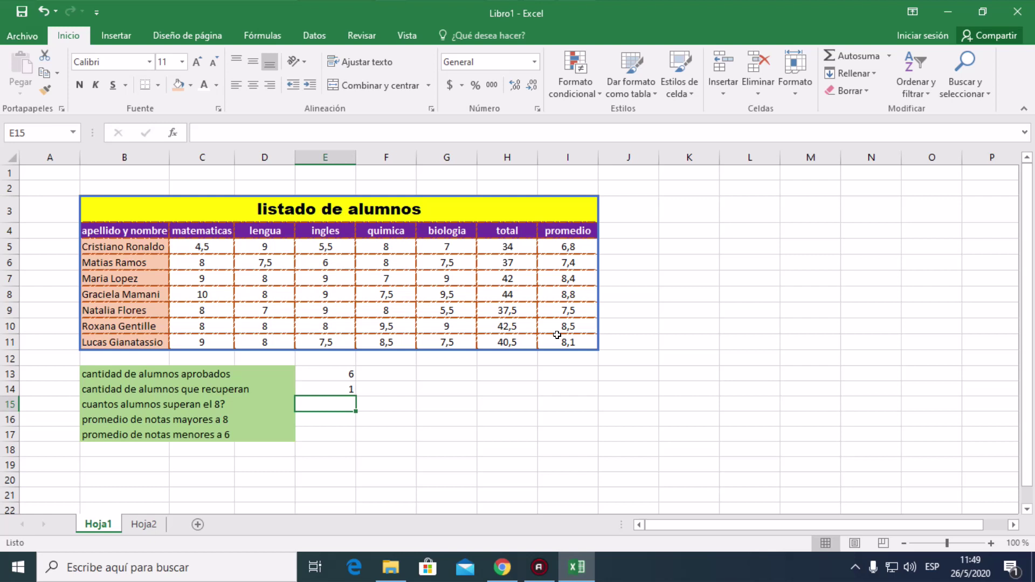
- Set the ingles grade in E9 to 6 to test how the counts in E13 and E14 respond
left_click(317, 375)
left_click(320, 391)
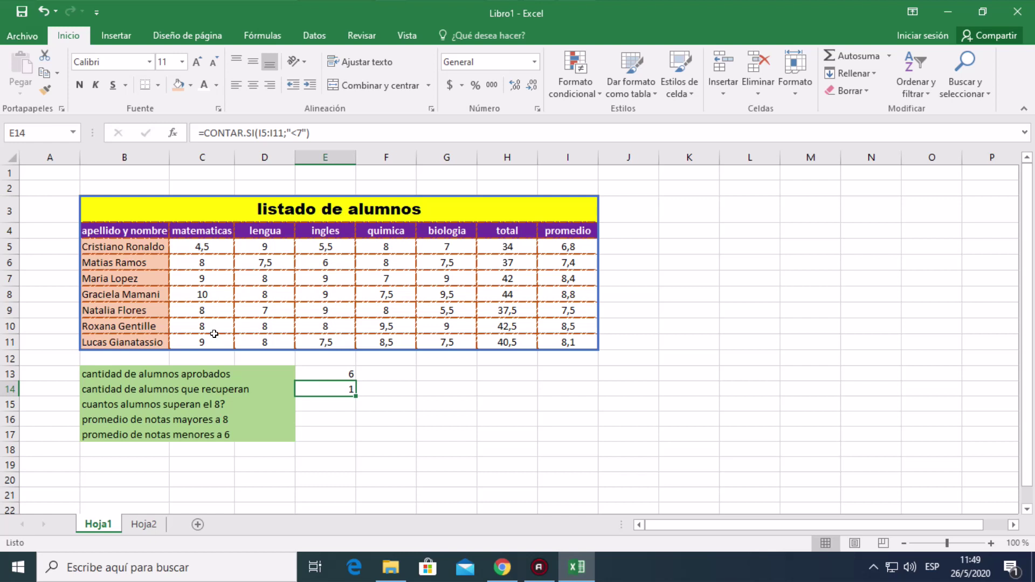
left_click(212, 308)
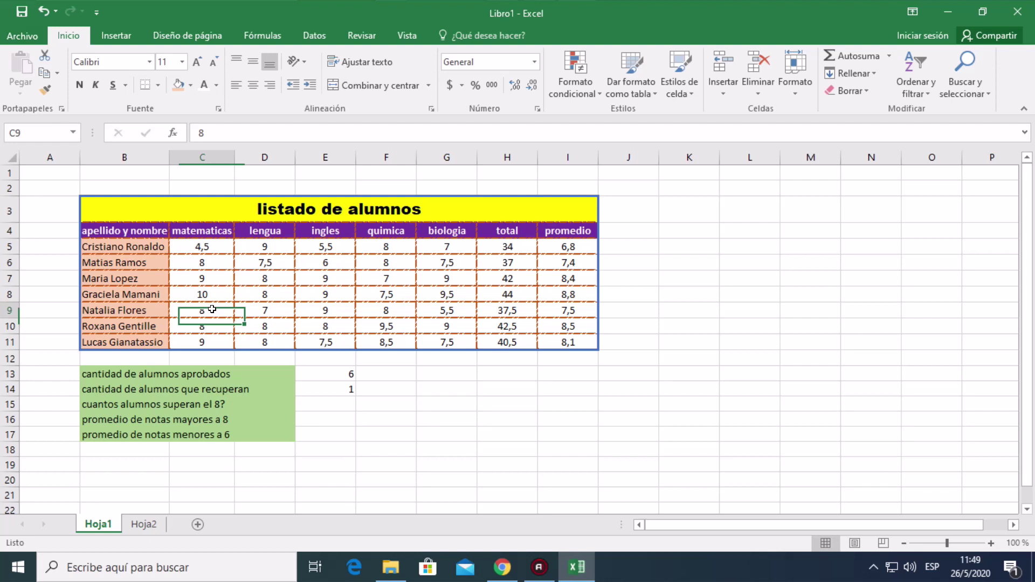
left_click(304, 310)
type("6")
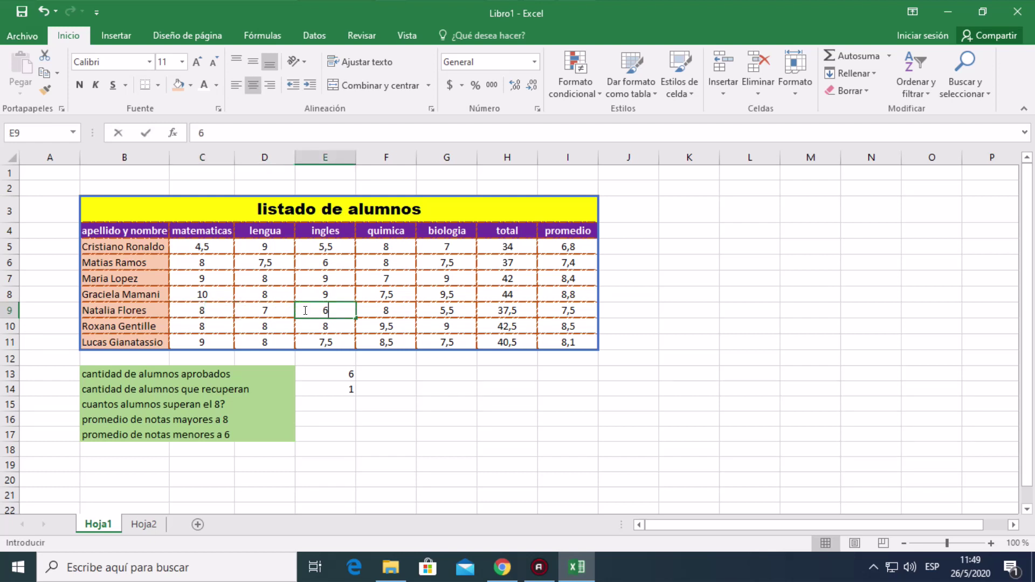
key("Return")
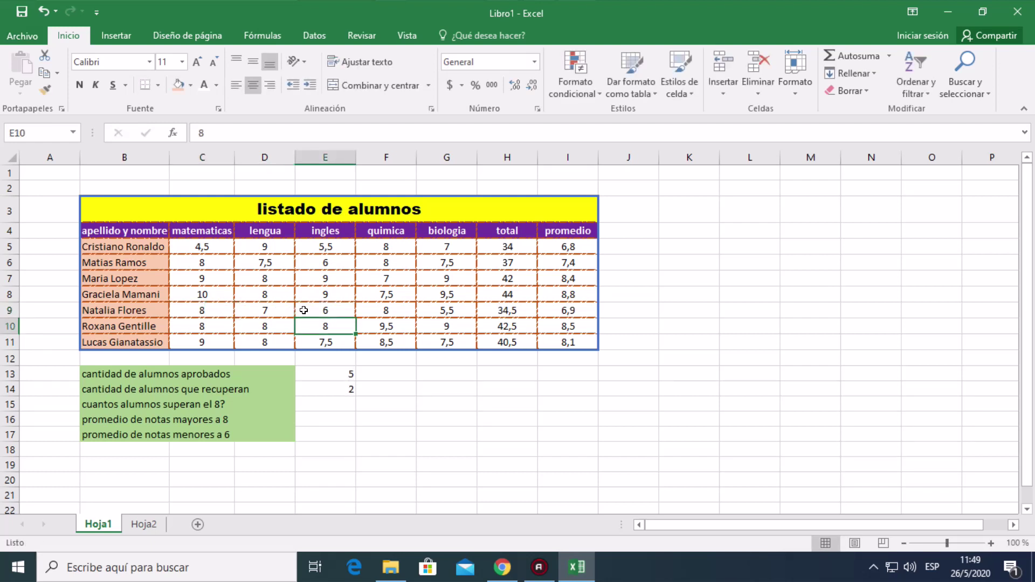
left_click(317, 307)
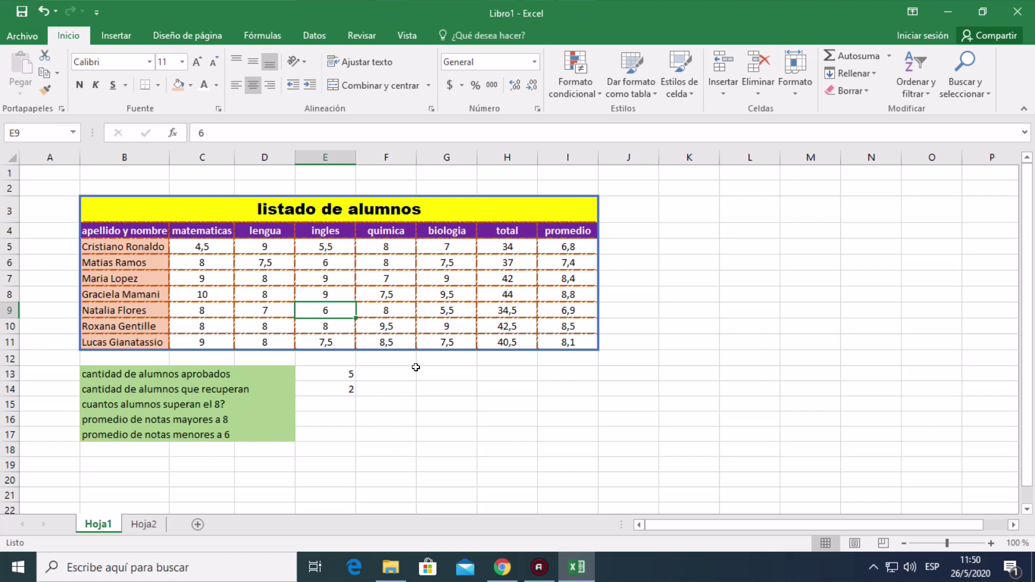
left_click(330, 395)
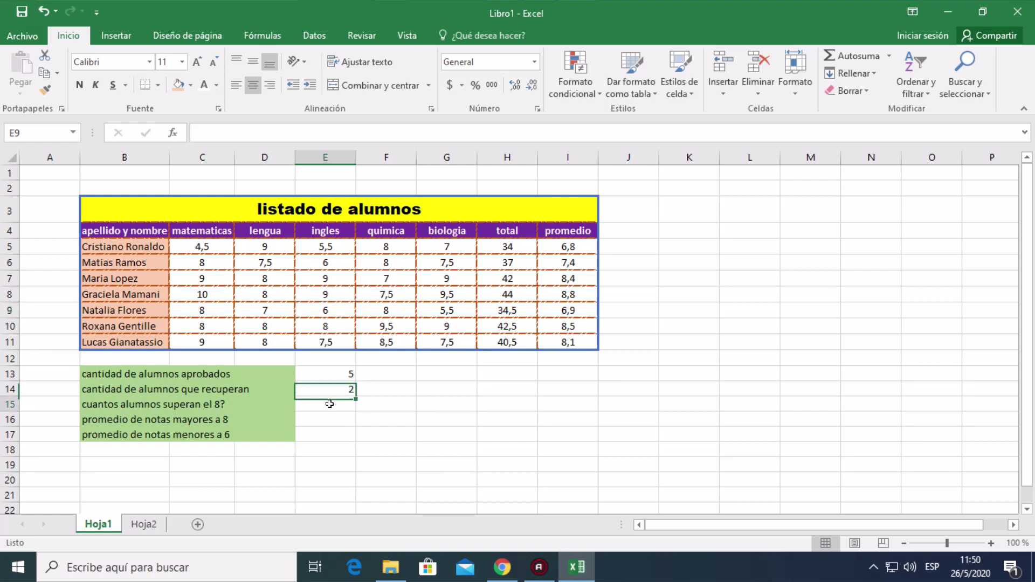
- Enter =contar.si(C5:G11;">8") in E15 to count the subject grades above 8, and reselect the cell to review it
left_click(329, 403)
type("=")
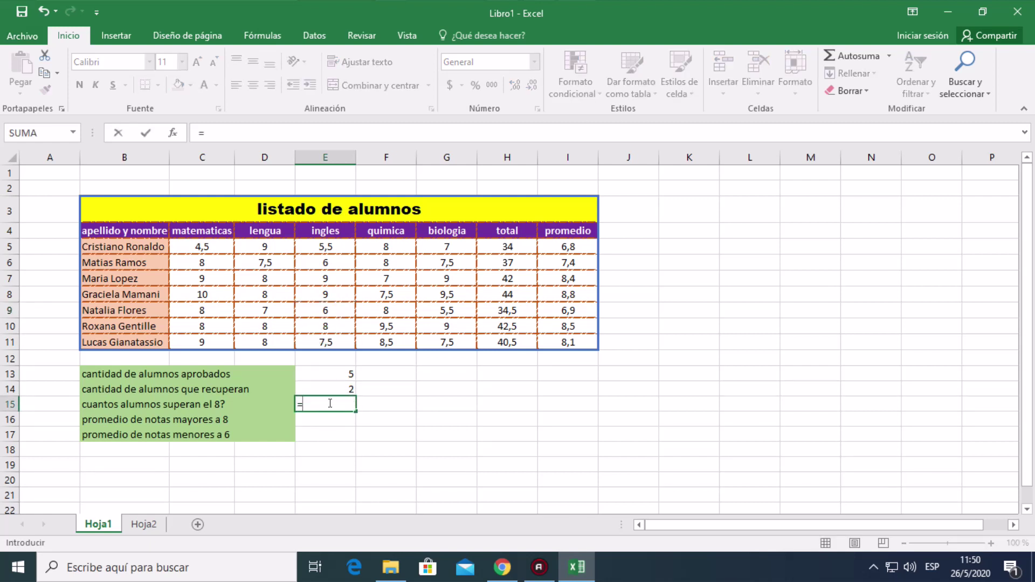
type("co")
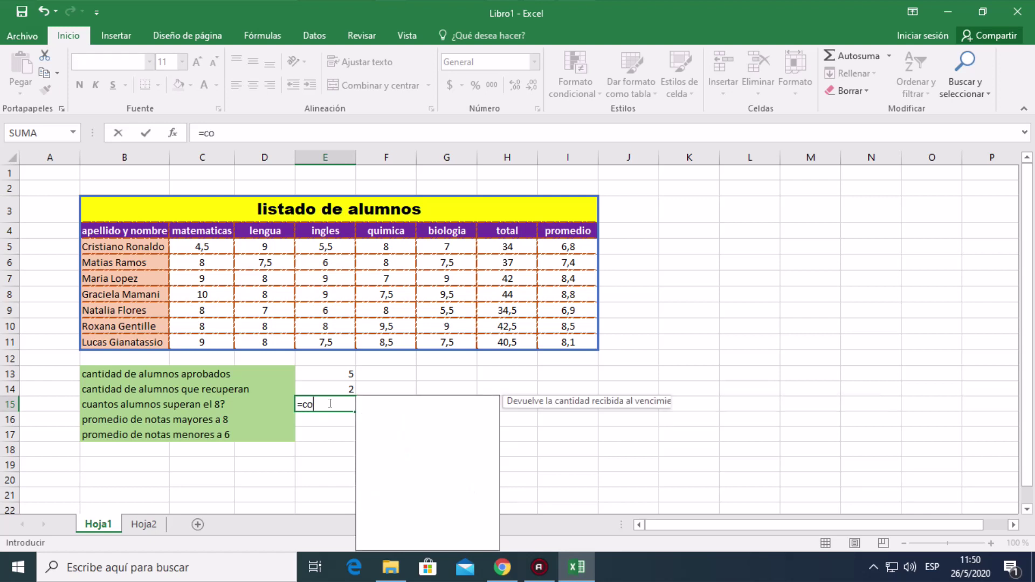
type("ntar")
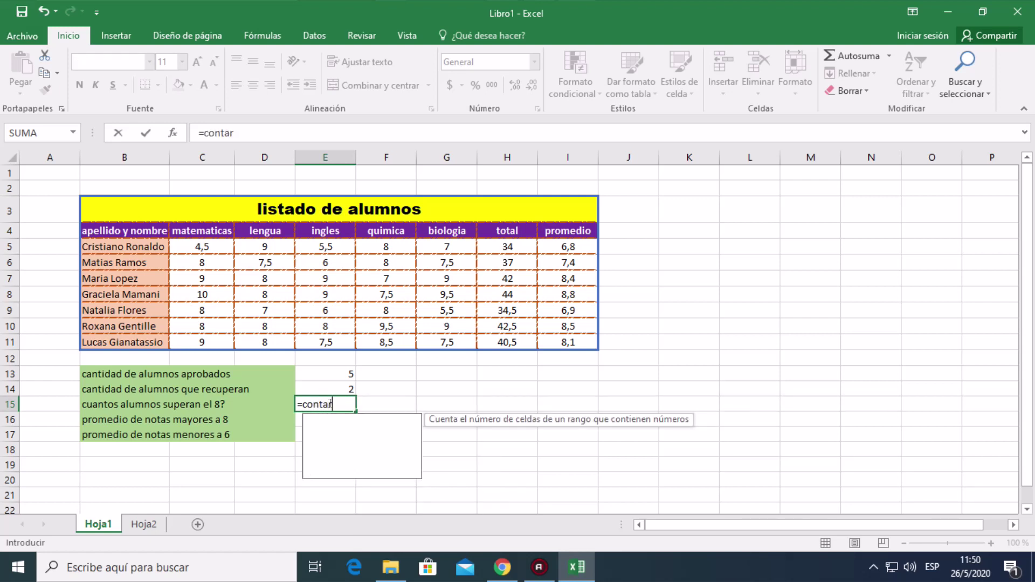
type(".s")
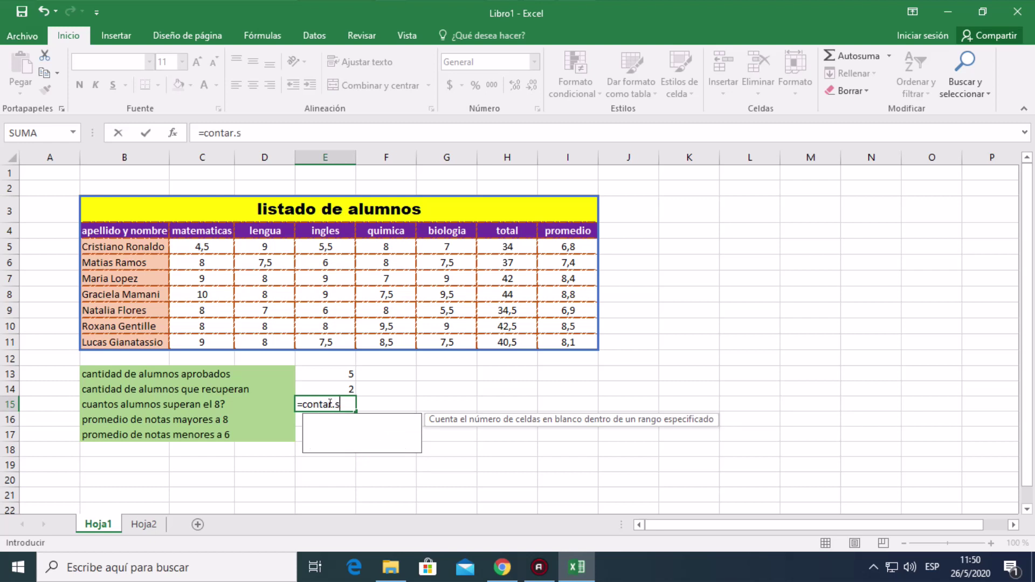
type("i(")
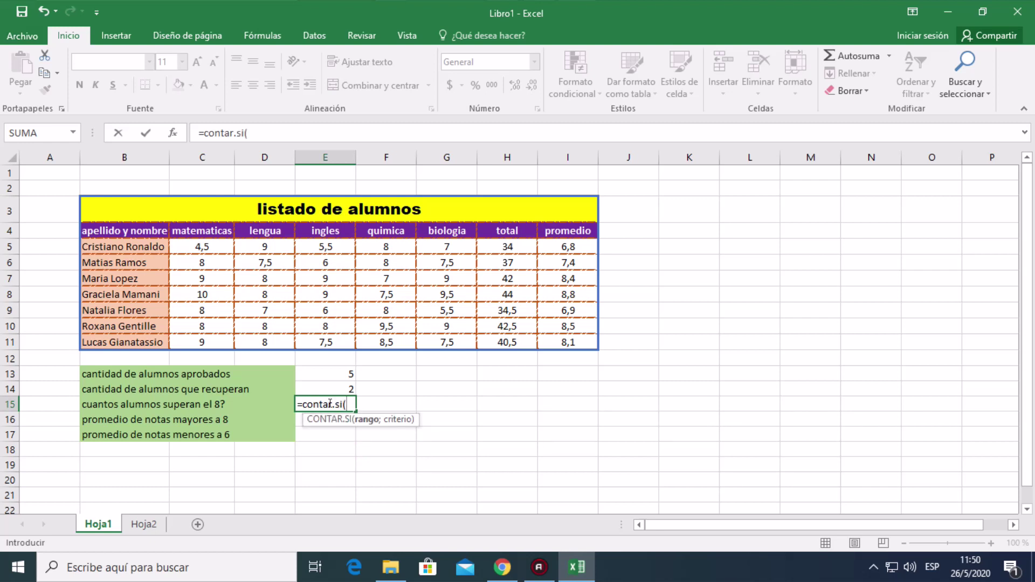
left_click(222, 251)
left_click_drag(222, 251, 449, 335)
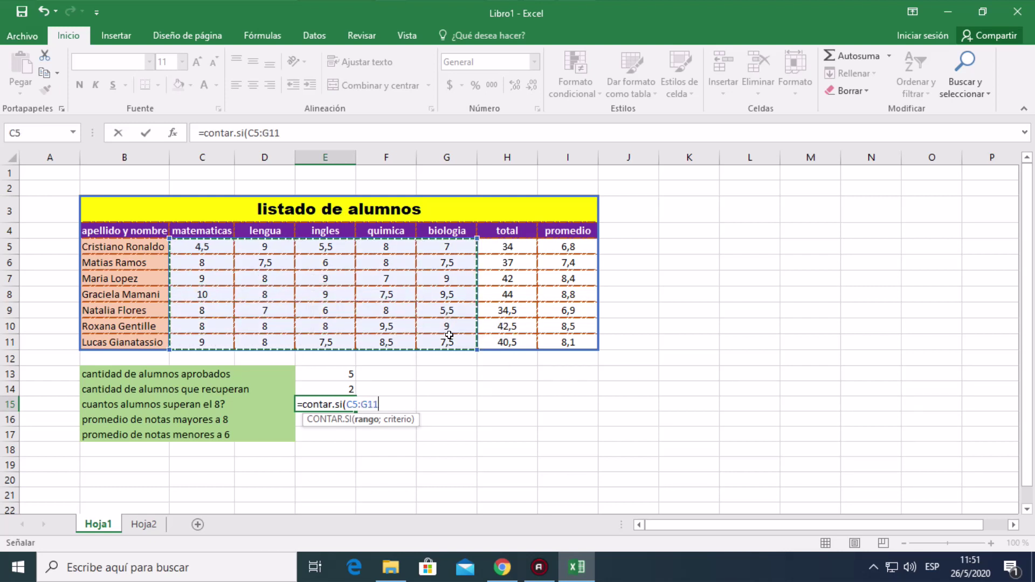
type(";\"")
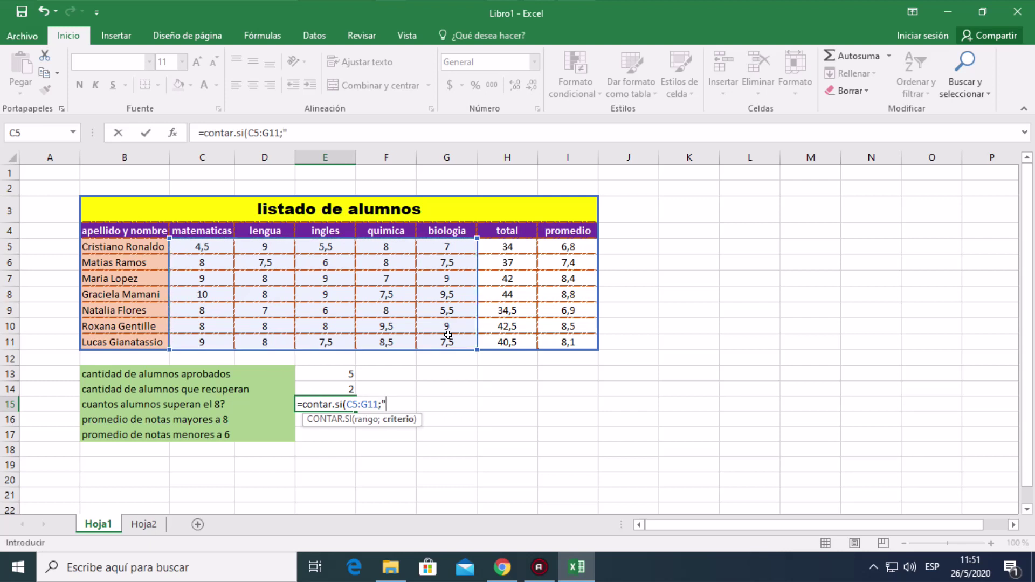
type(">8\")")
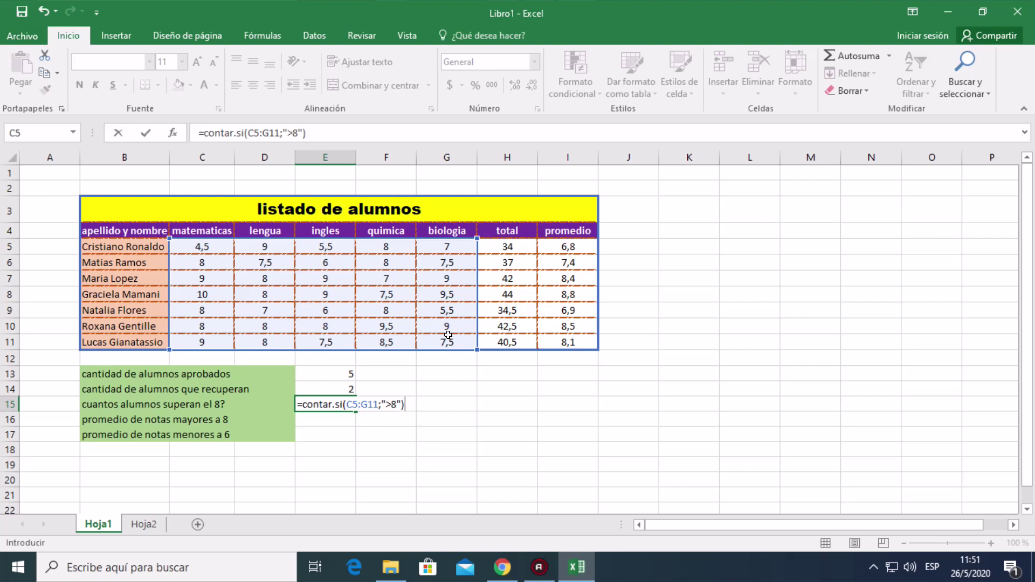
key("Return")
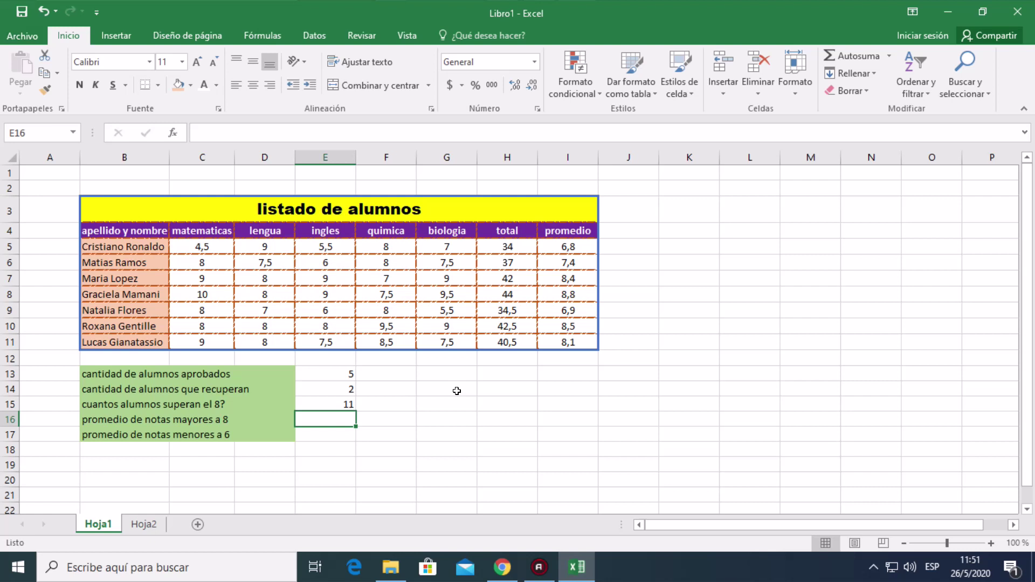
key("Up")
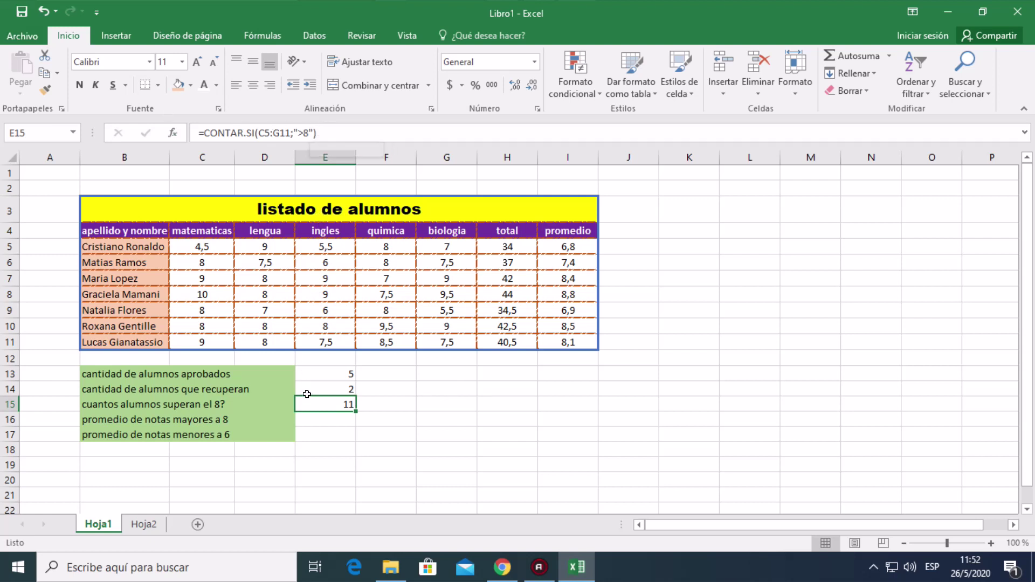
- Enter =promedio.si(C5:G11;">8") in E16 to average the subject grades above 8
left_click(331, 419)
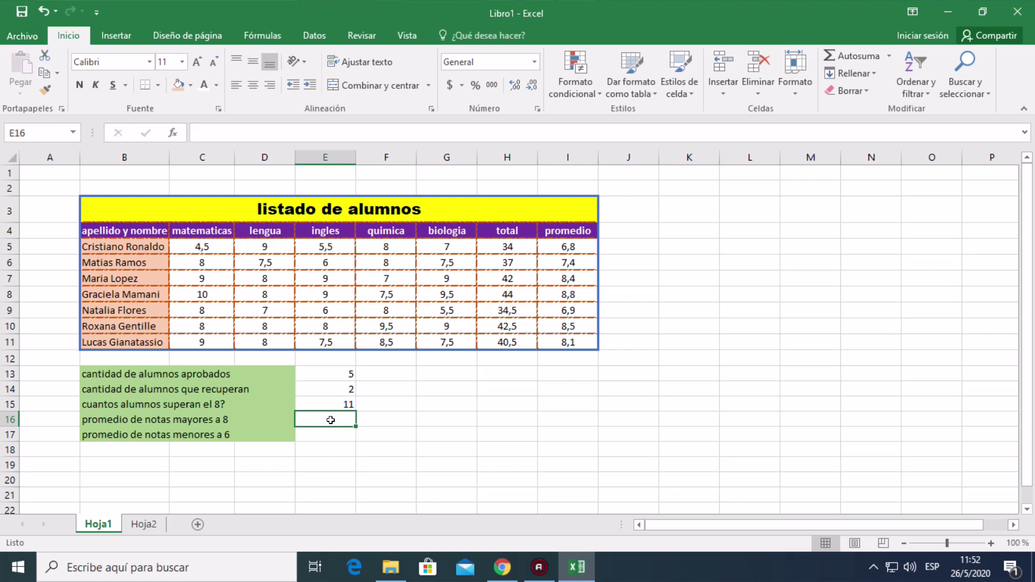
type("=")
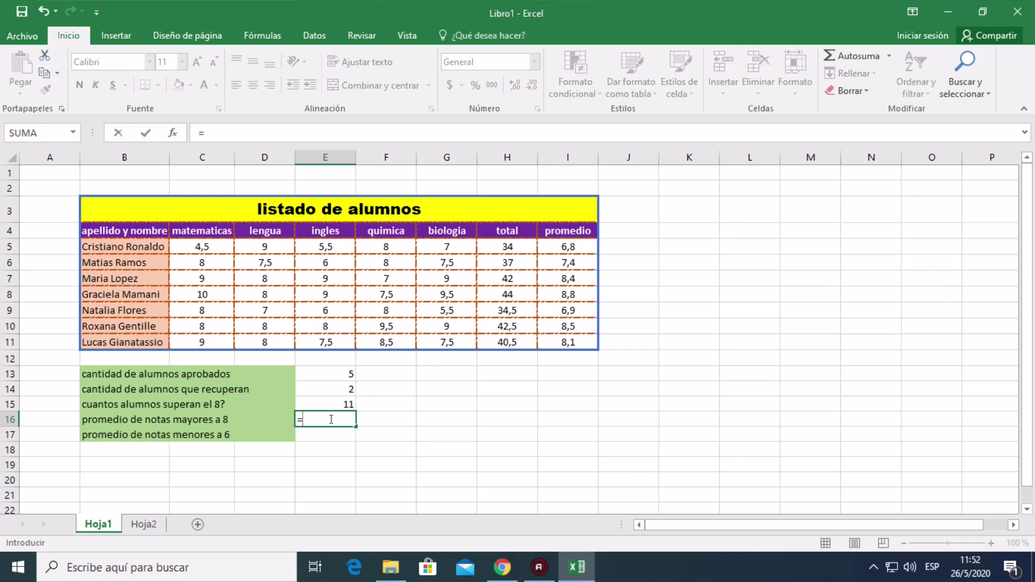
type("p")
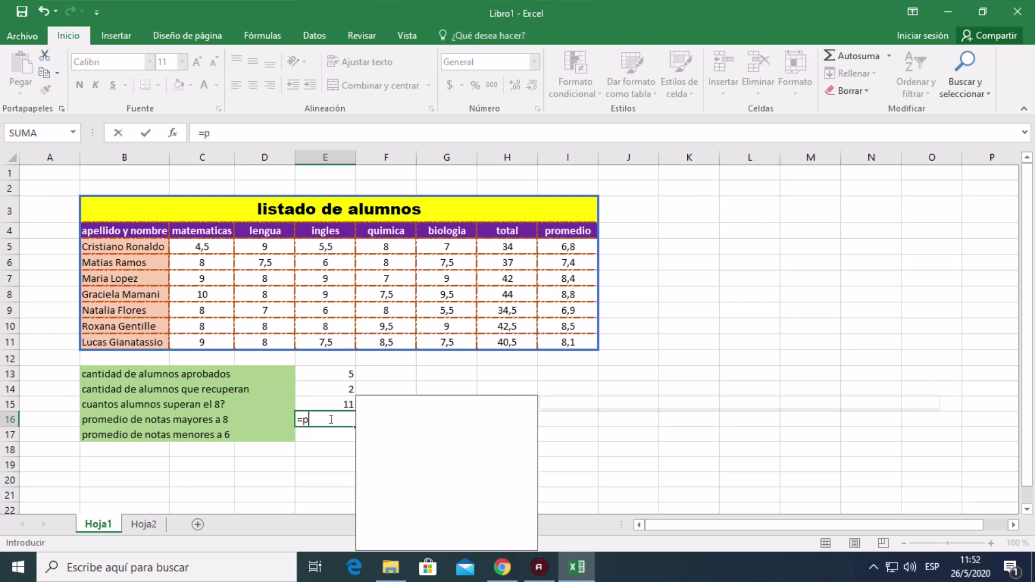
type("romedio")
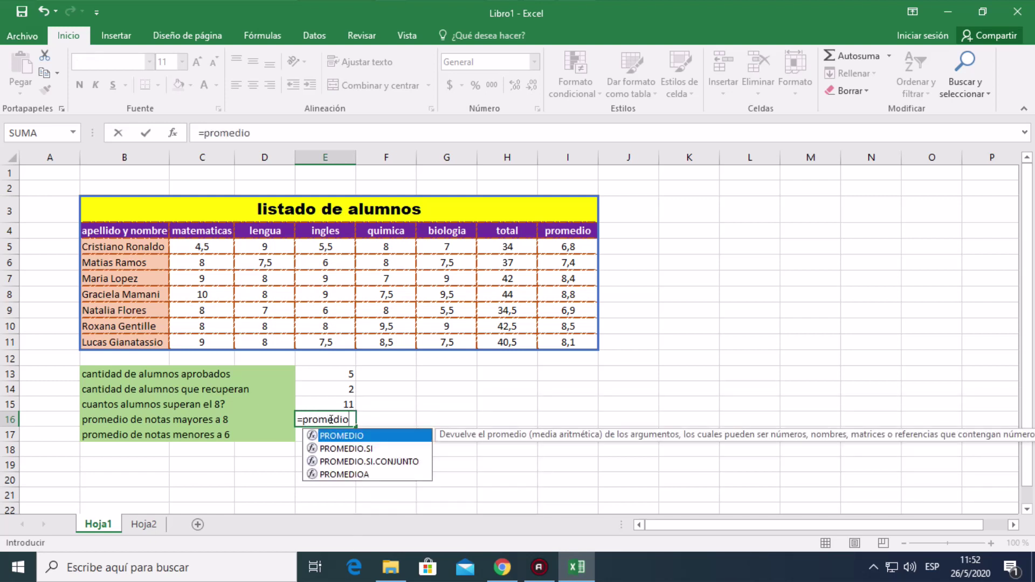
type(".si")
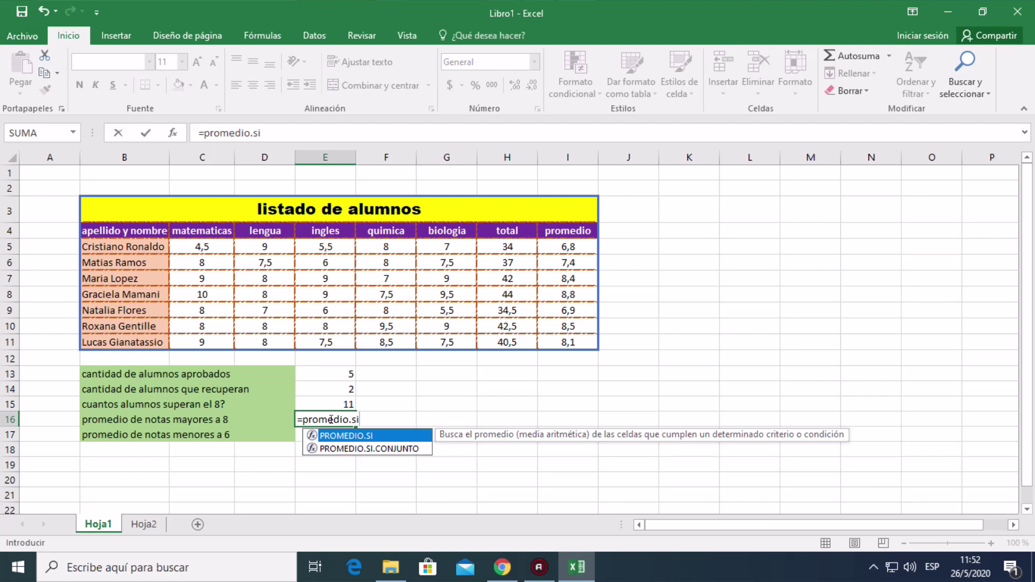
type("(")
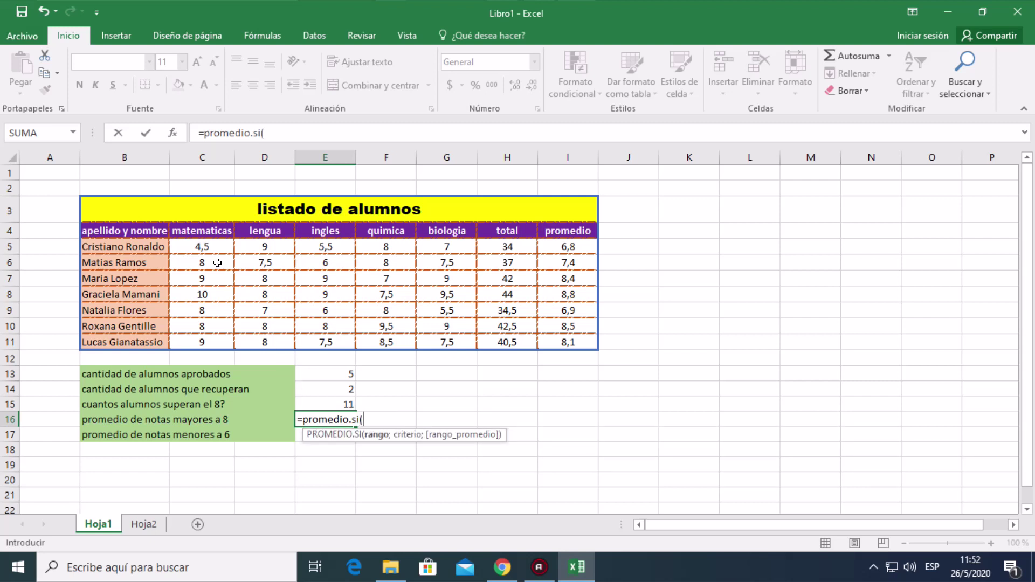
left_click_drag(215, 246, 449, 333)
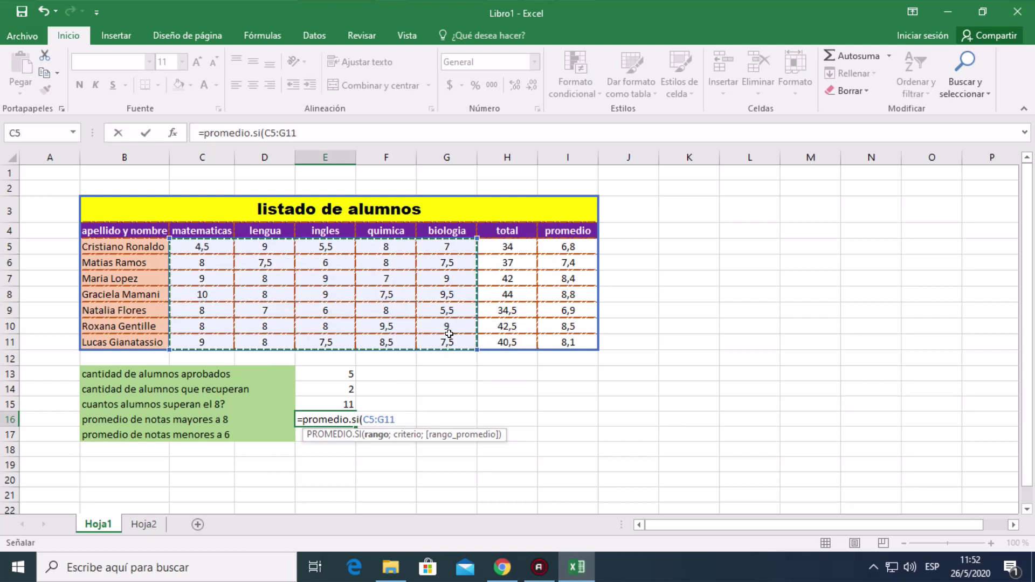
type(";\"")
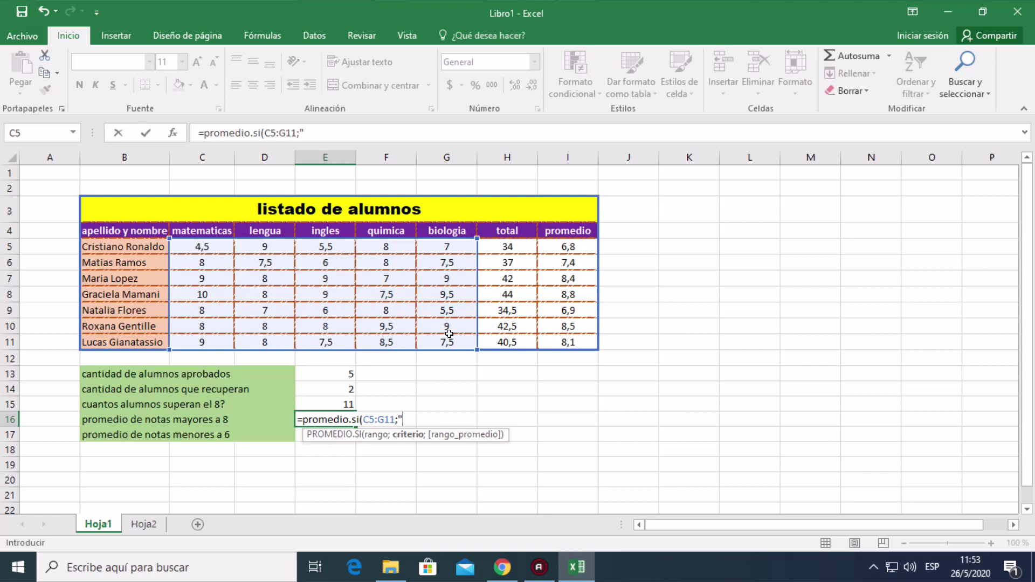
type(">8\")")
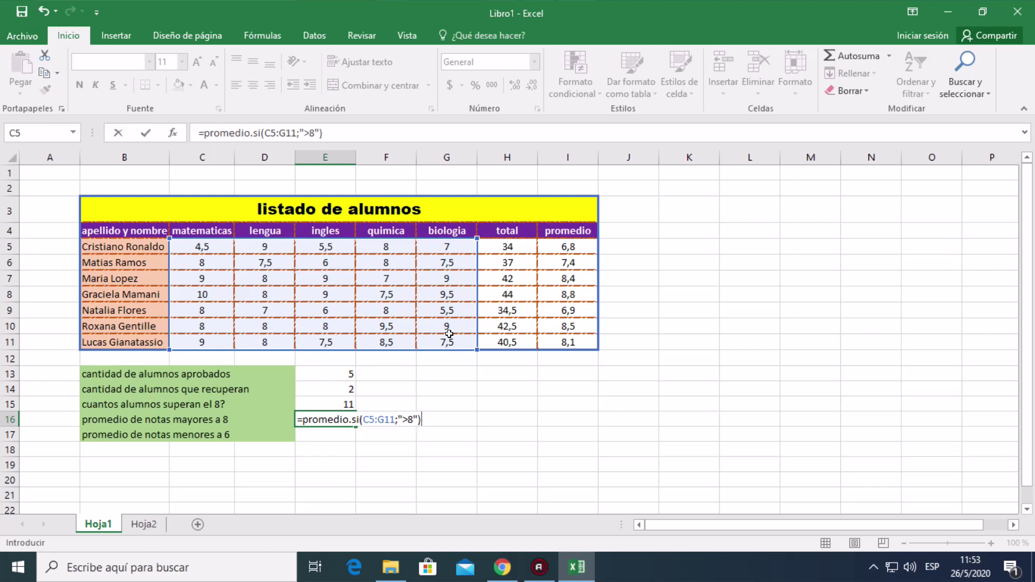
key("Return")
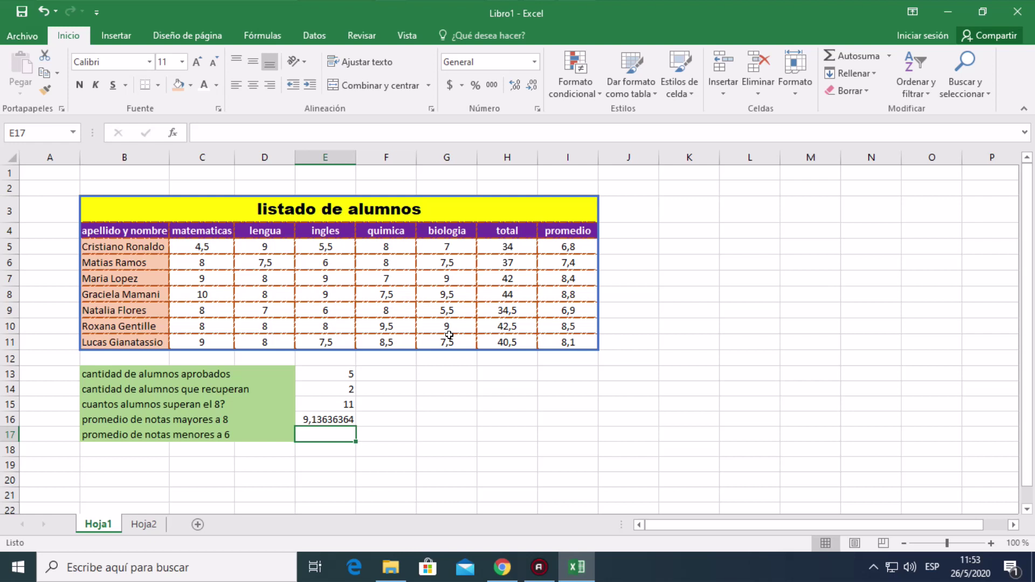
- Format the average in E16 as Número with 2 decimal places, and reselect the cell to review it
left_click(331, 416)
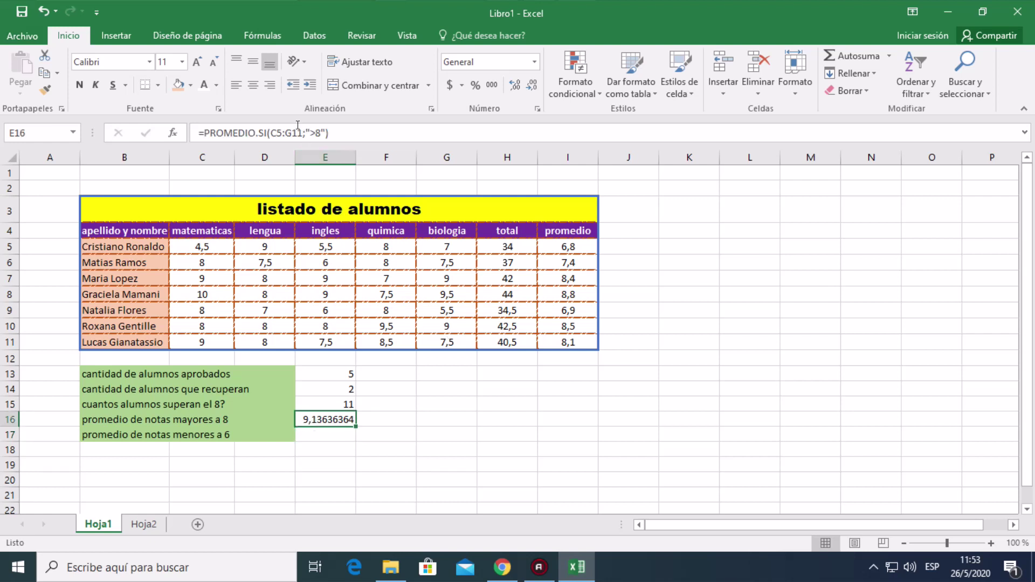
right_click(343, 422)
key("Escape")
key("ctrl+1")
left_click(201, 208)
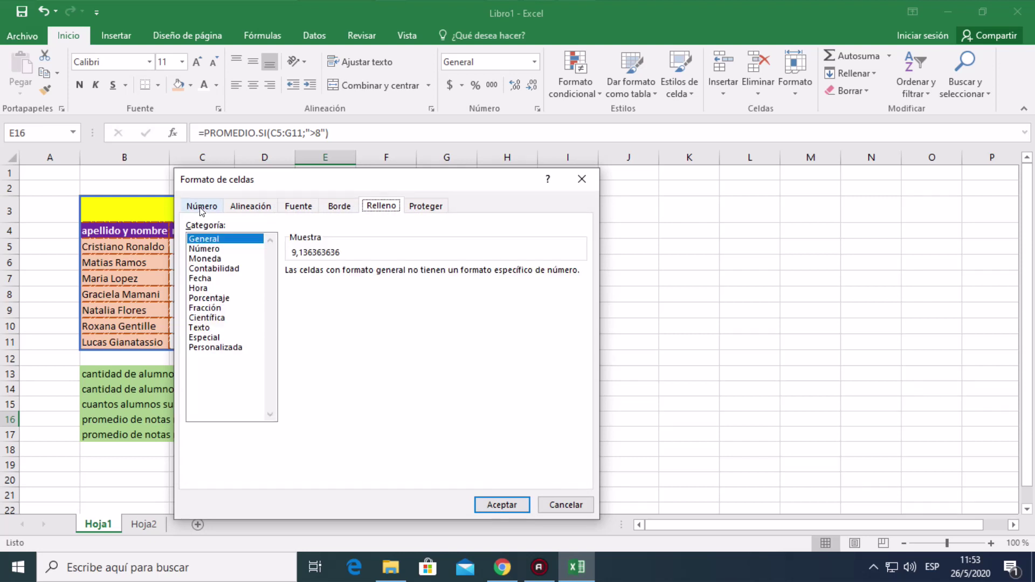
left_click(217, 250)
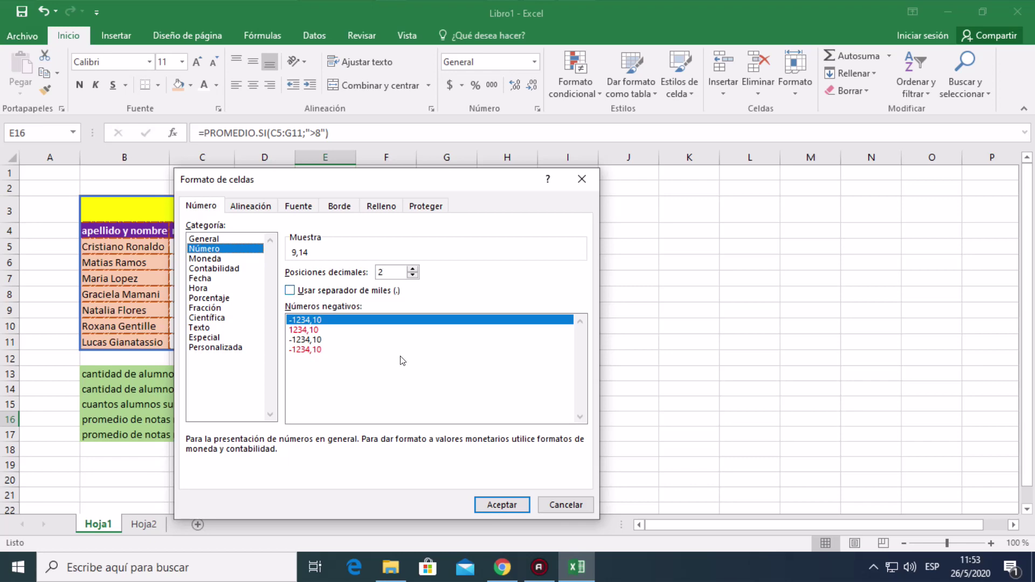
left_click(492, 504)
left_click(441, 406)
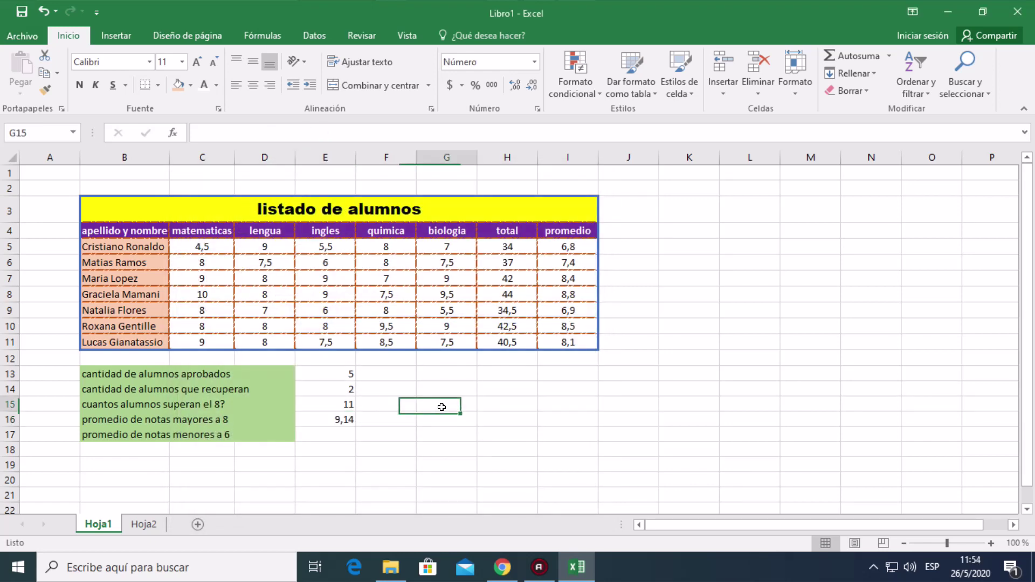
left_click(340, 419)
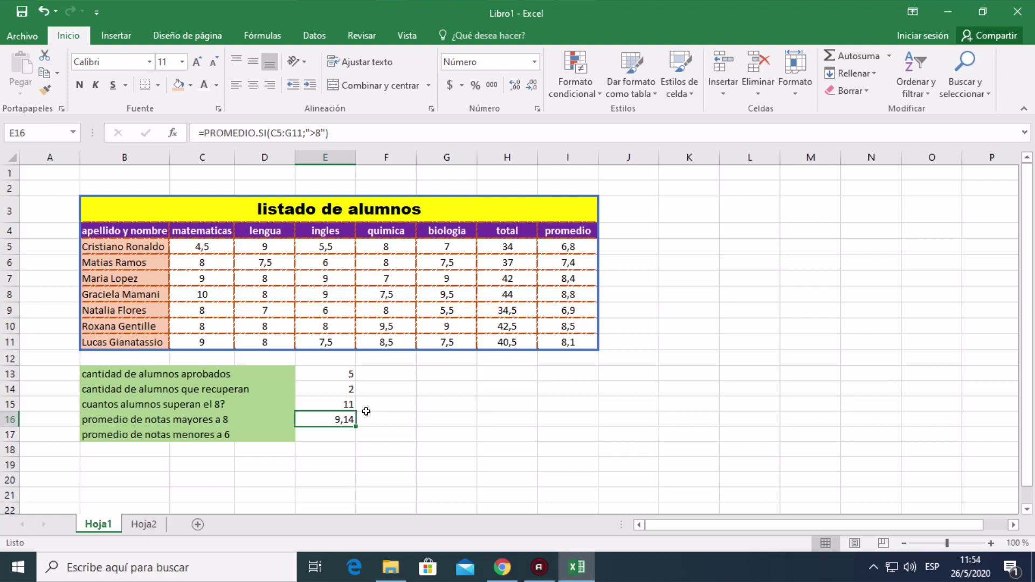
- Enter =promedio.si(C5:G11;"<6") in E17 to average the subject grades below 6
left_click(343, 431)
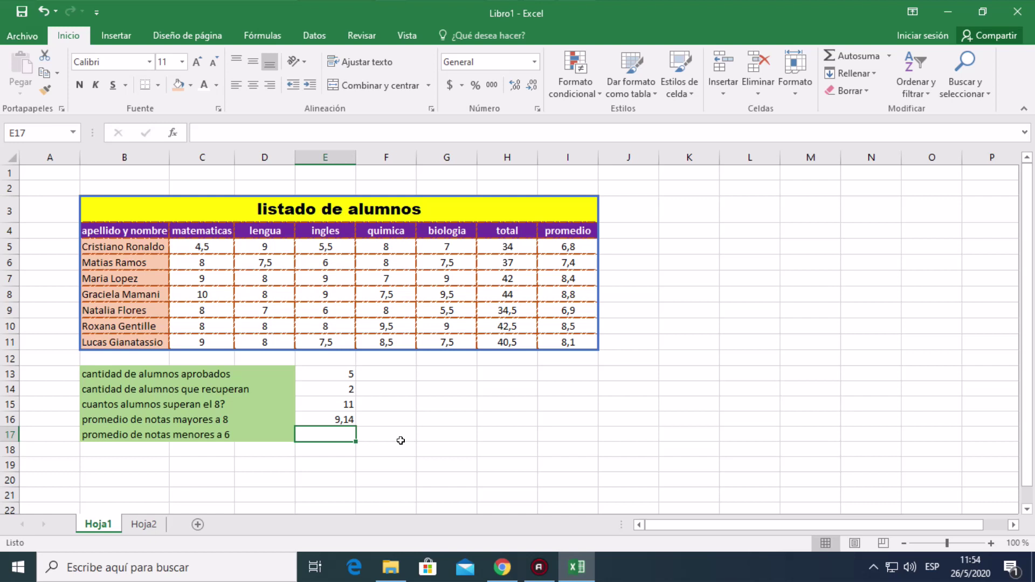
type("=")
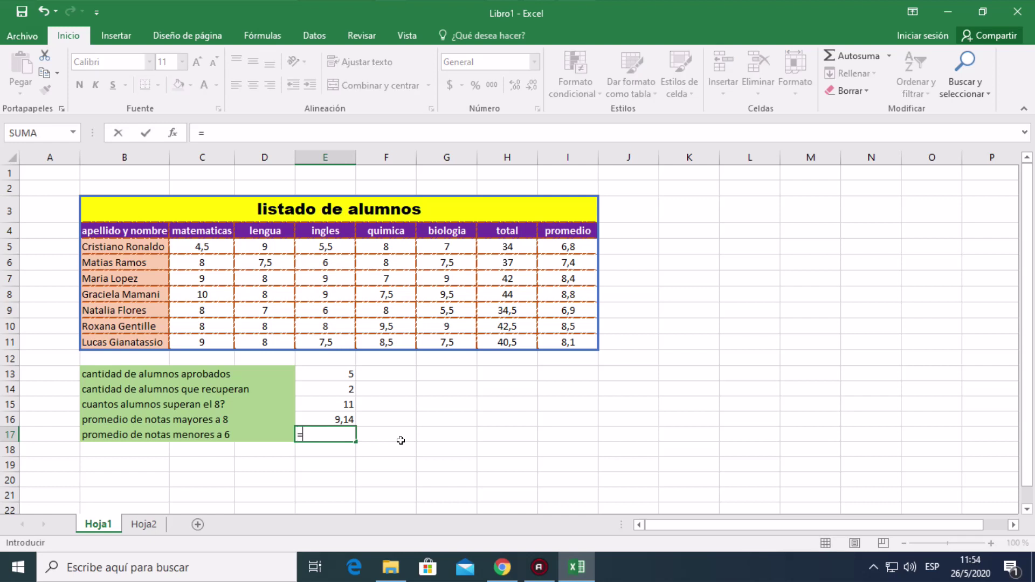
type("prome")
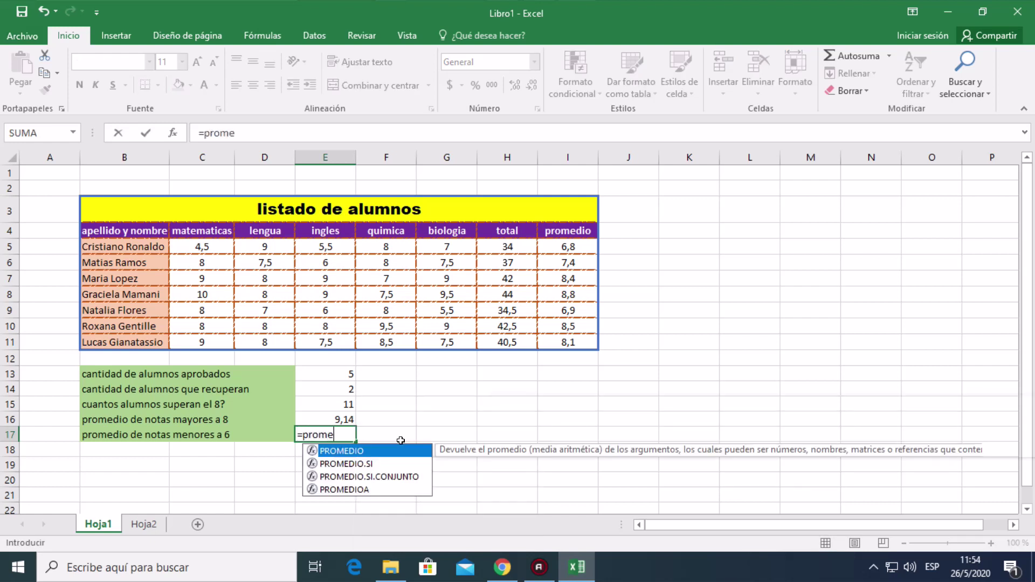
type("dio.")
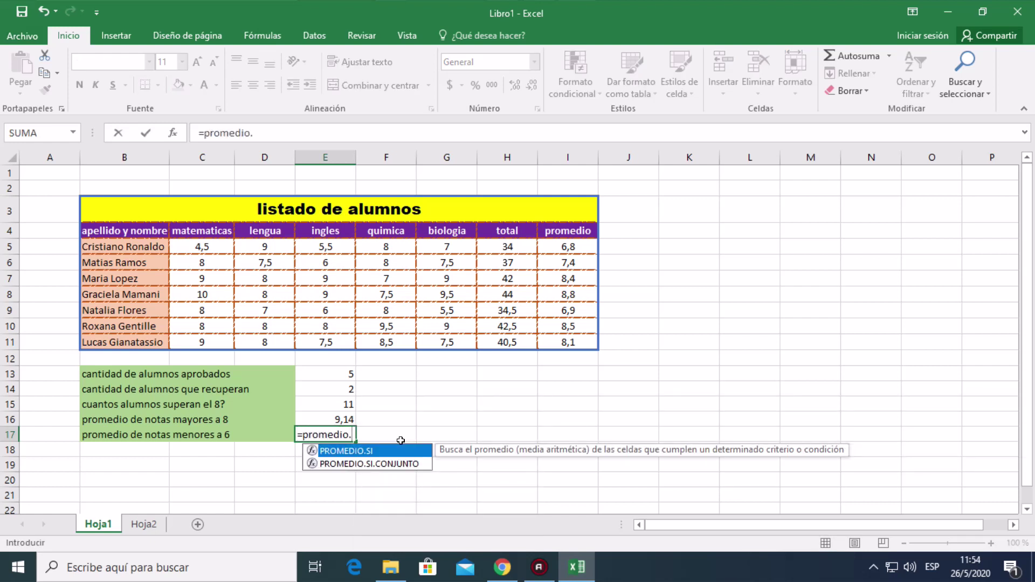
type("si(")
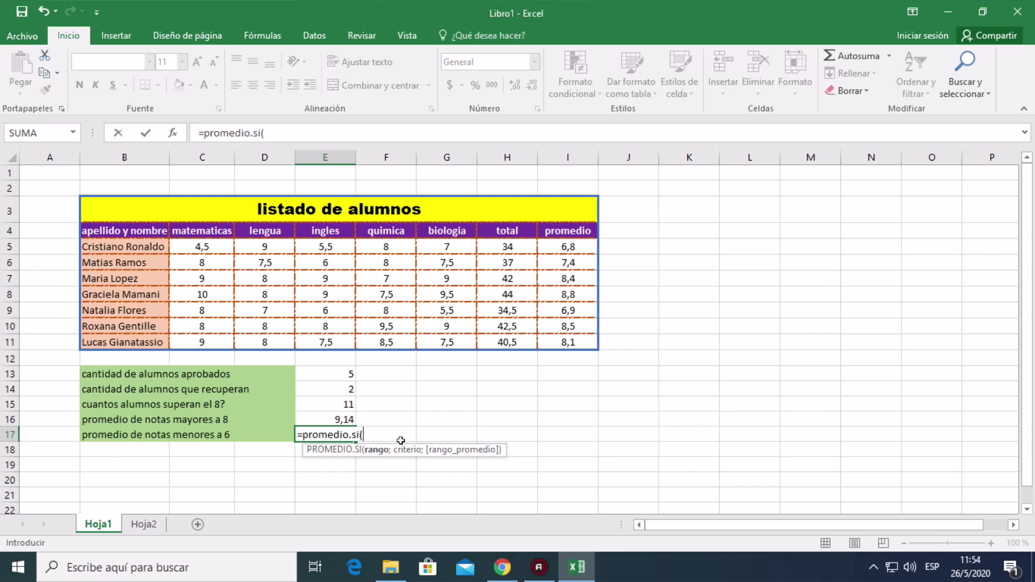
left_click(220, 246)
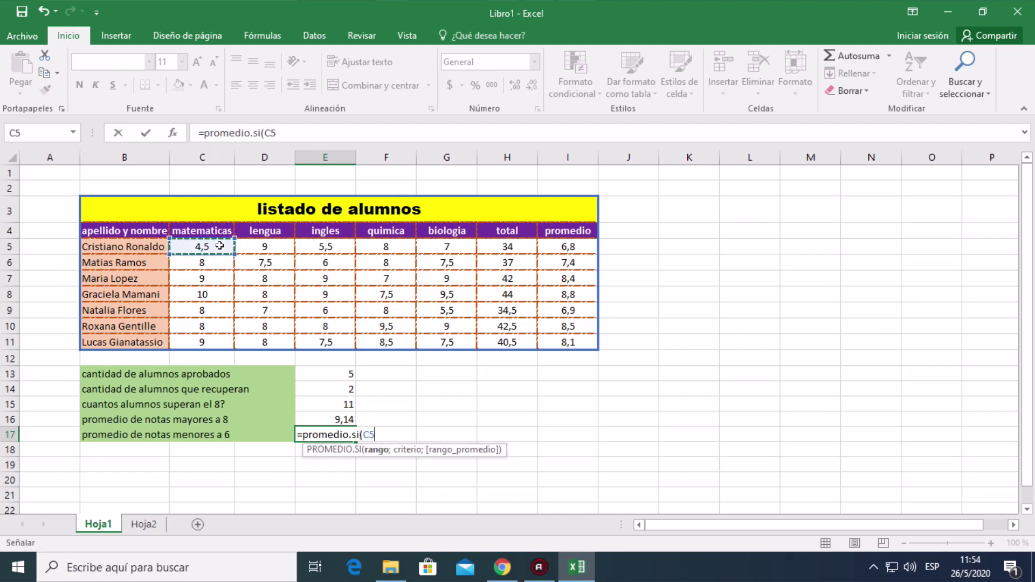
left_click_drag(219, 246, 446, 339)
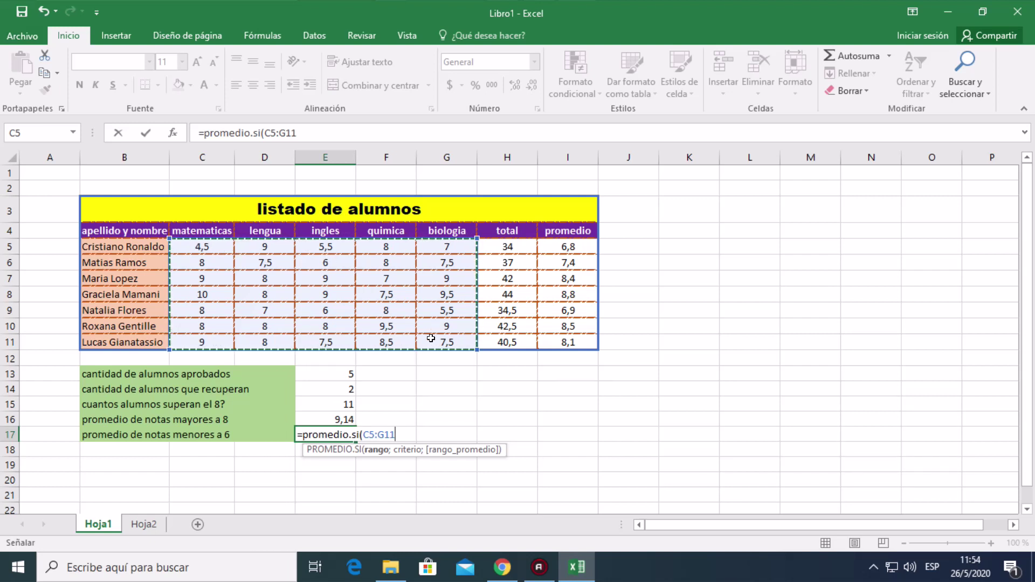
type(";")
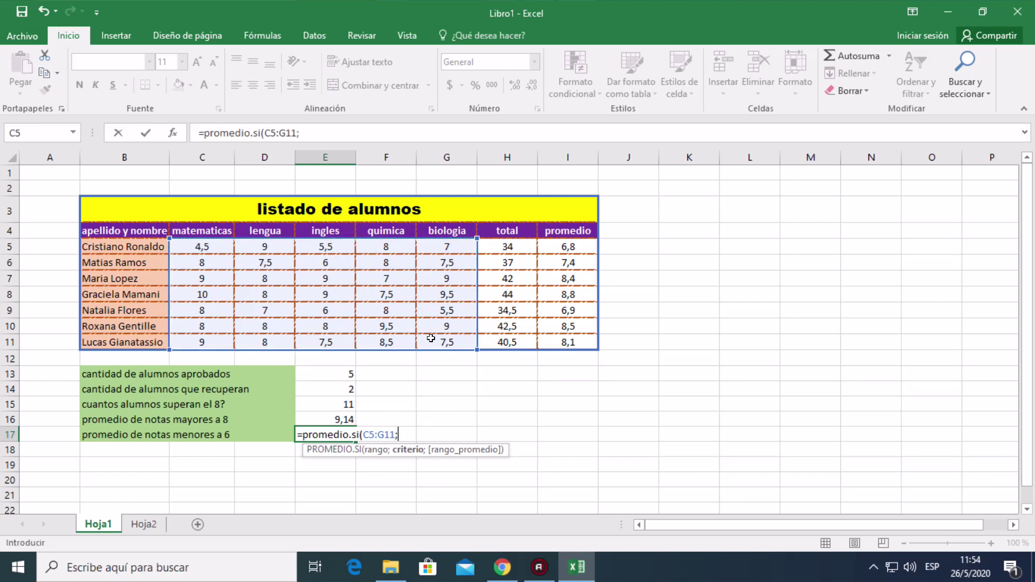
type("\"<6\")")
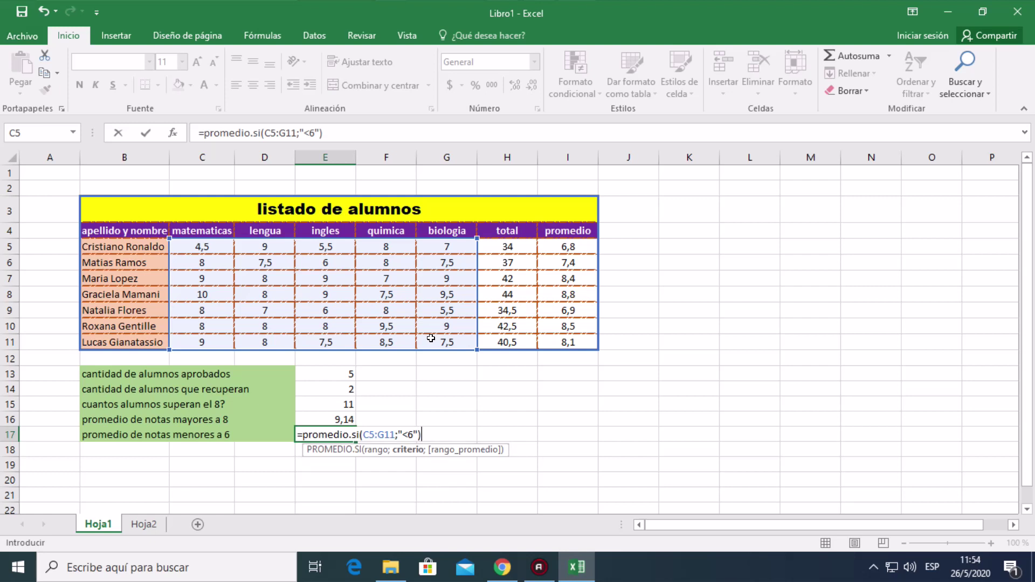
key("Return")
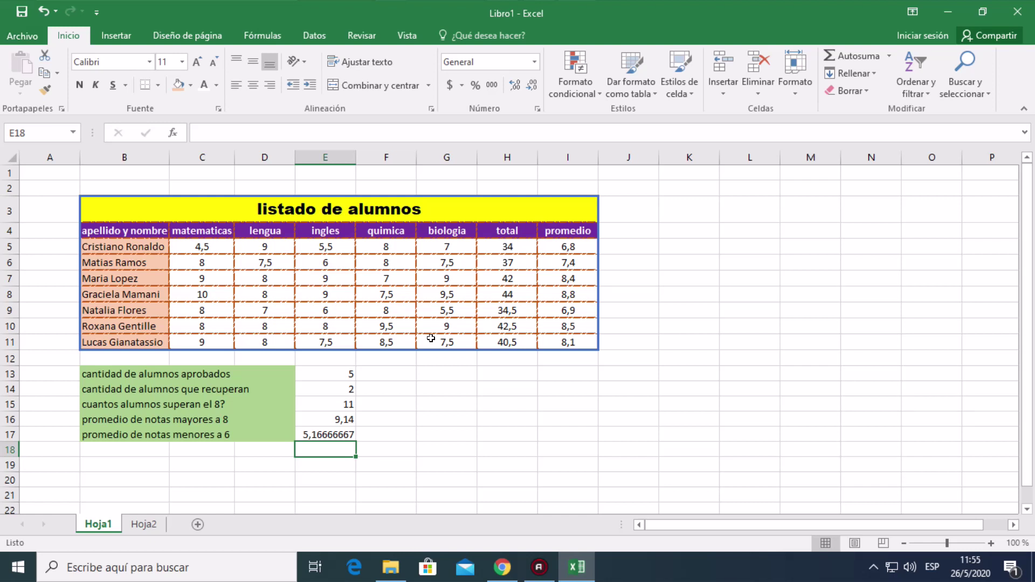
- Format the average in E17 as Número with 2 decimal places
left_click(344, 435)
right_click(344, 435)
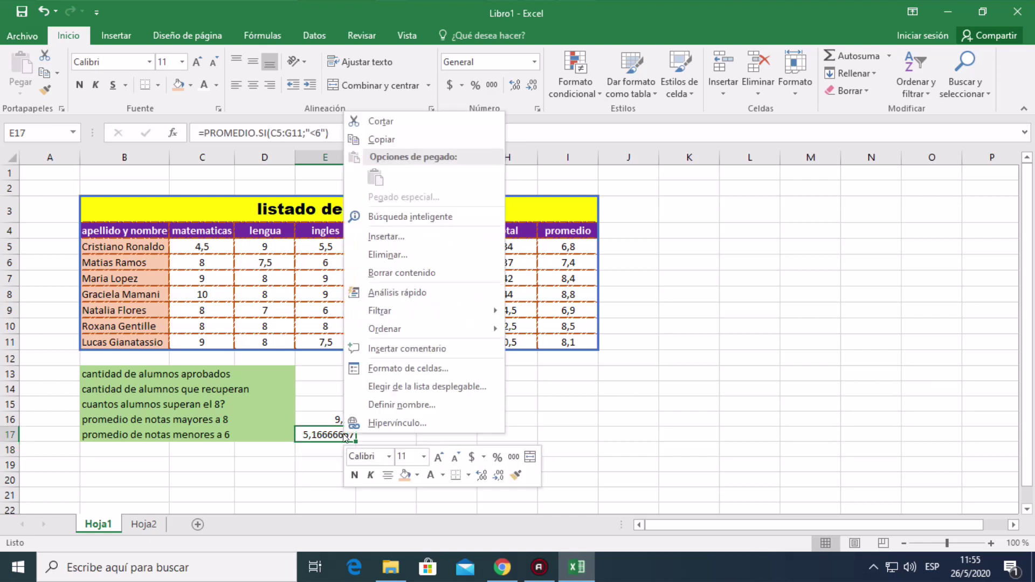
left_click(379, 371)
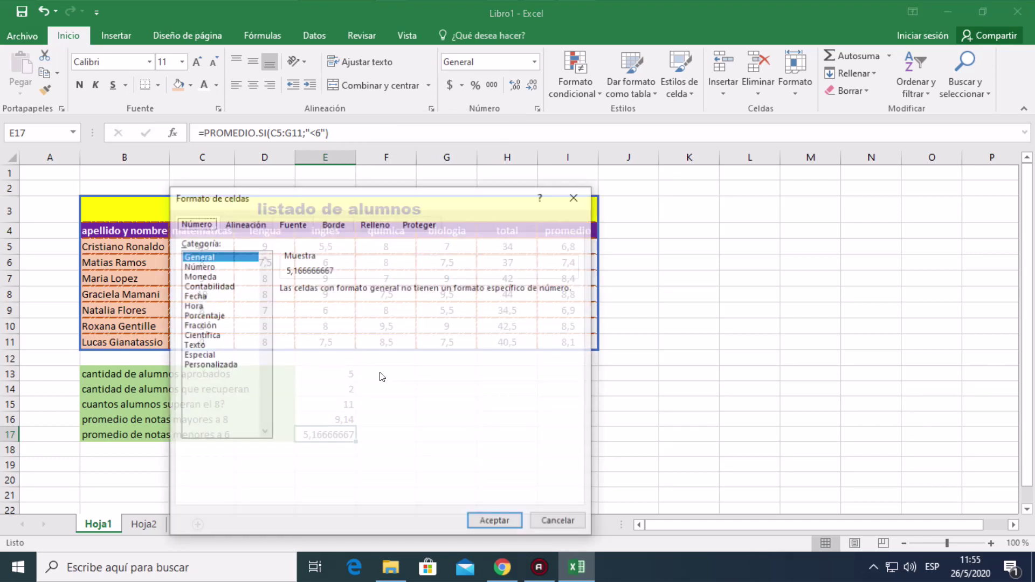
left_click(205, 265)
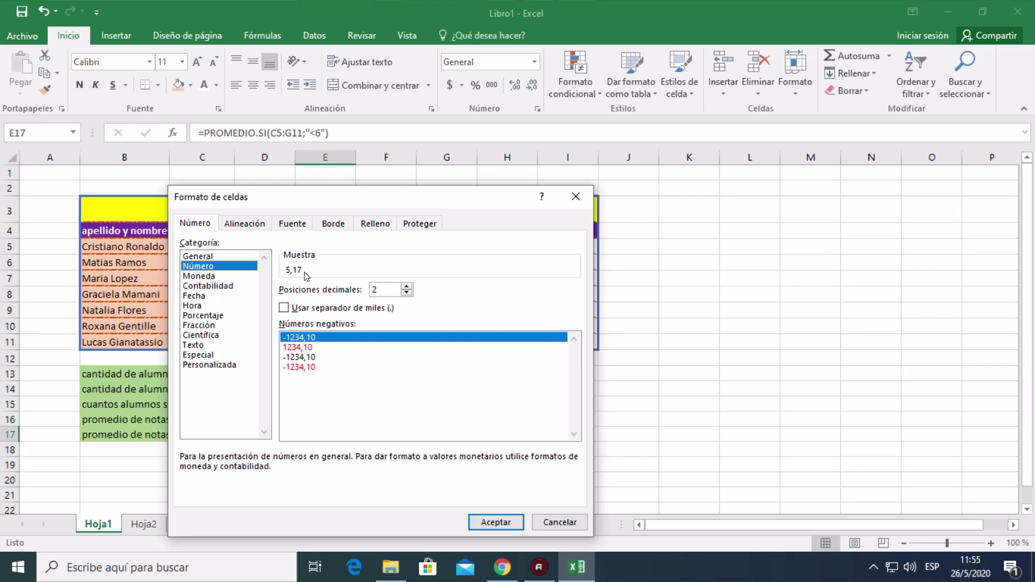
left_click(496, 522)
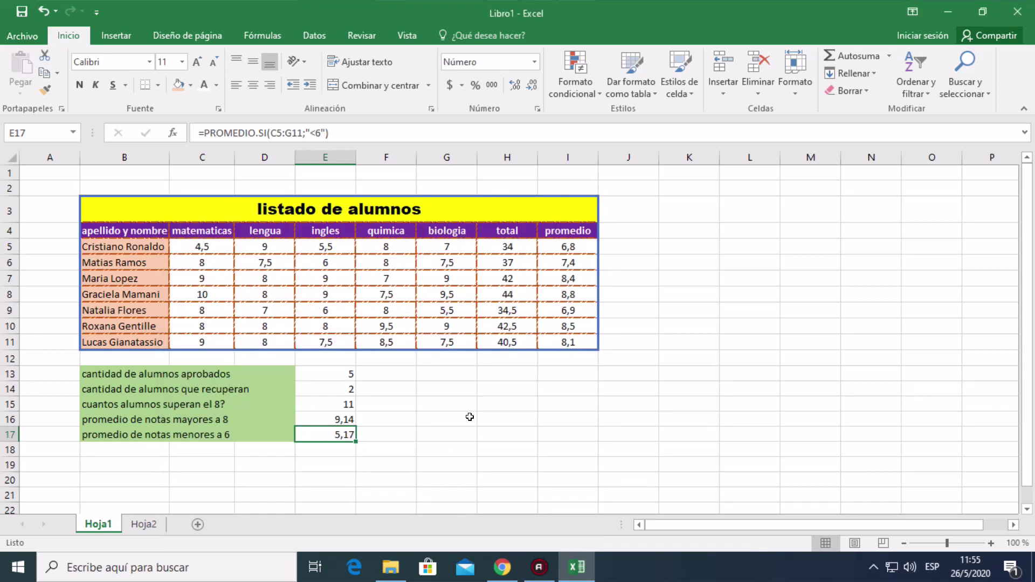
- Review the promedio.si formulas in E16 and E17, comparing their ranges and criteria
left_click(470, 418)
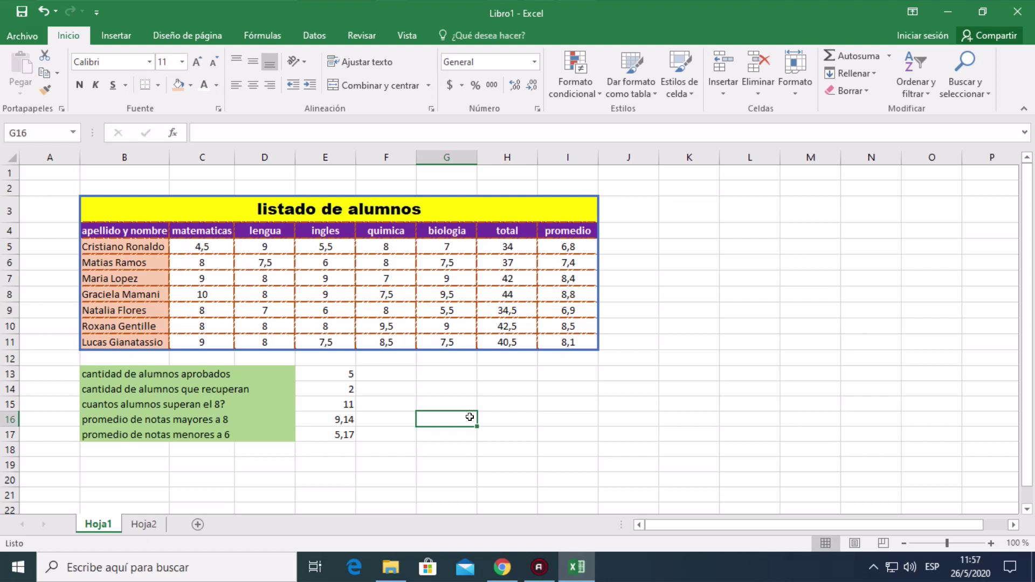
left_click(336, 419)
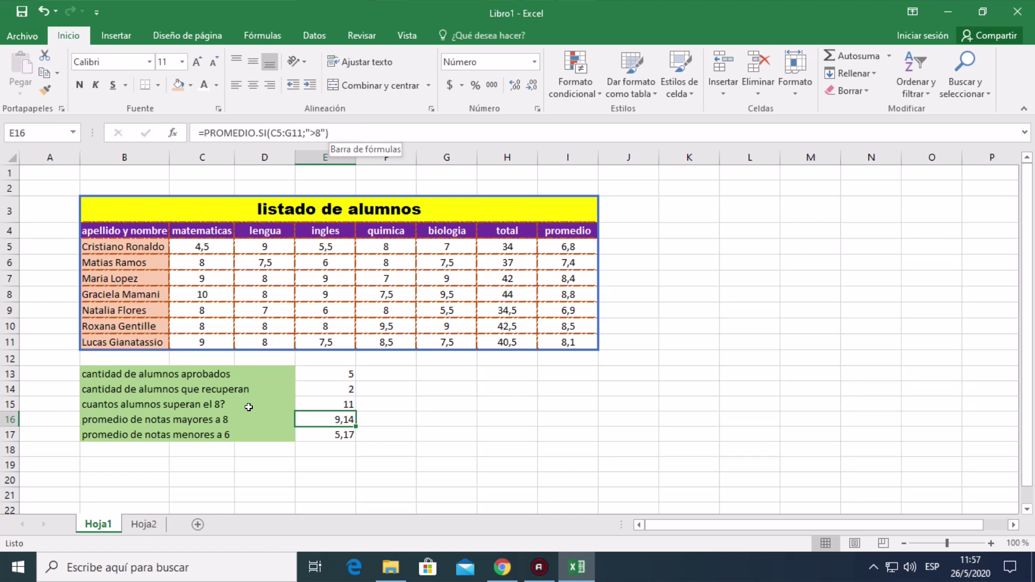
left_click(314, 431)
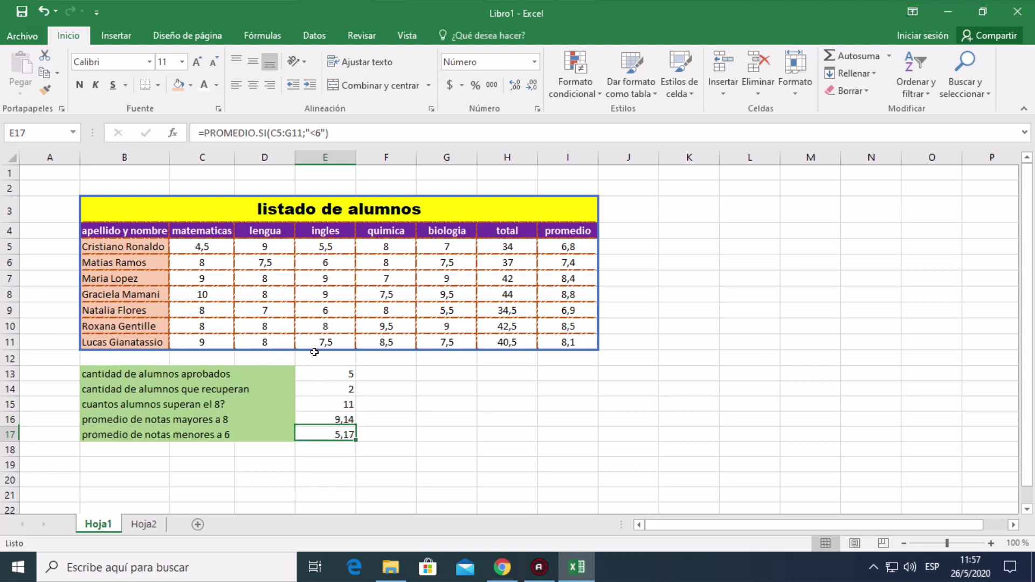